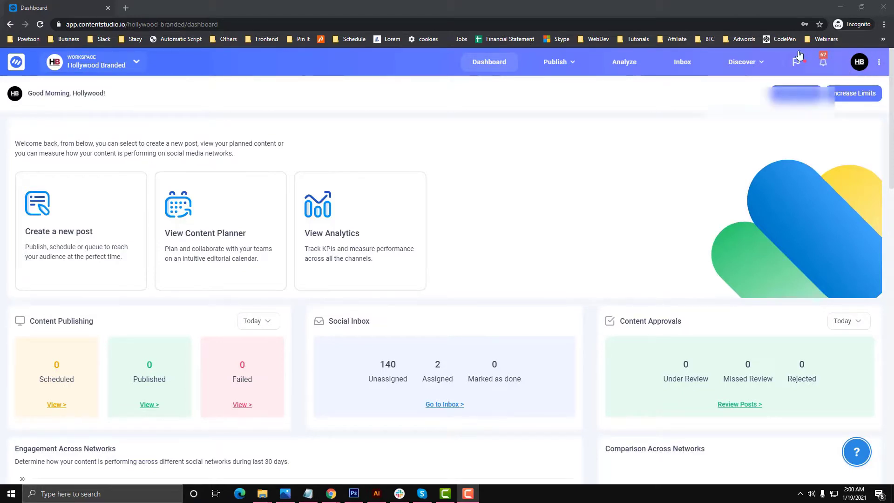
- Open the workspace's team member settings and start adding a new team member
click(860, 65)
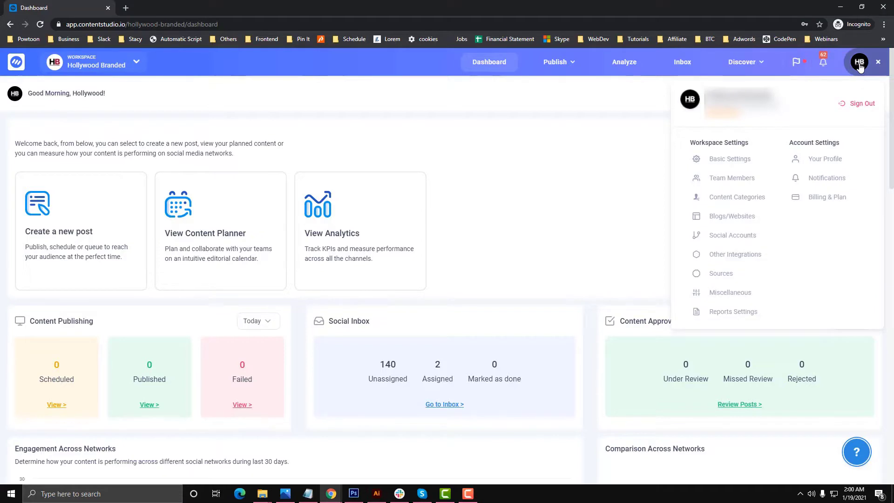
click(735, 188)
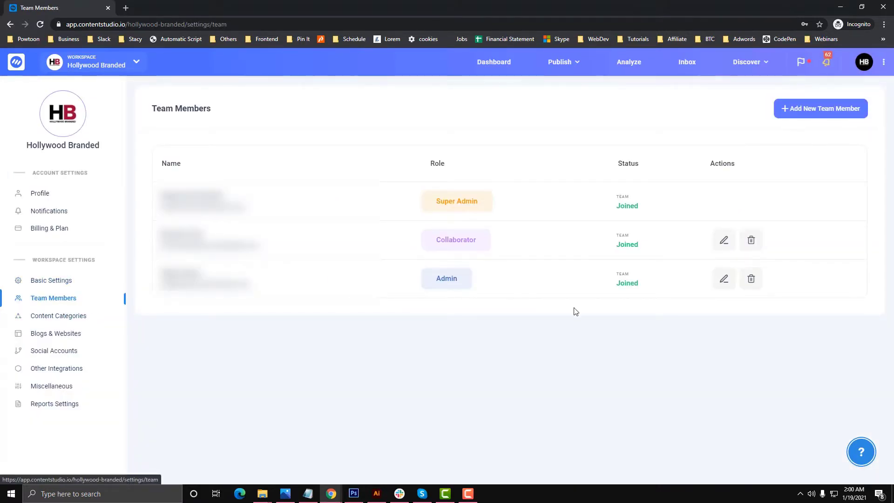
click(821, 111)
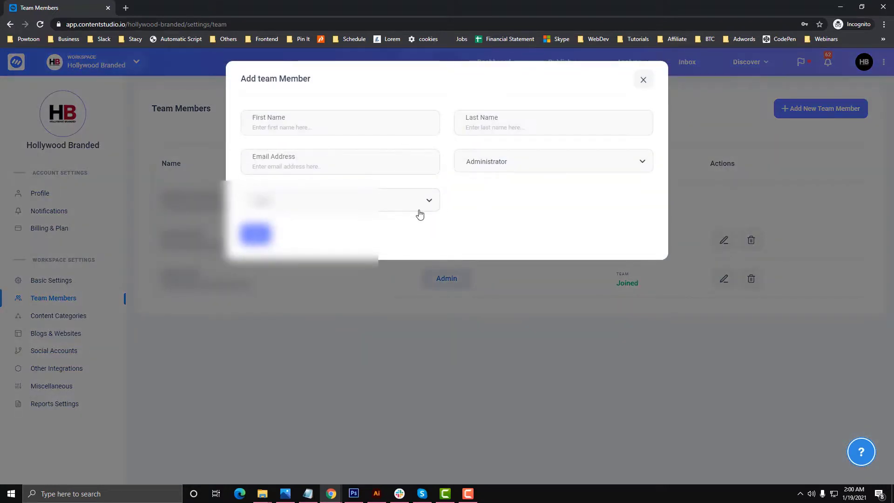
click(399, 127)
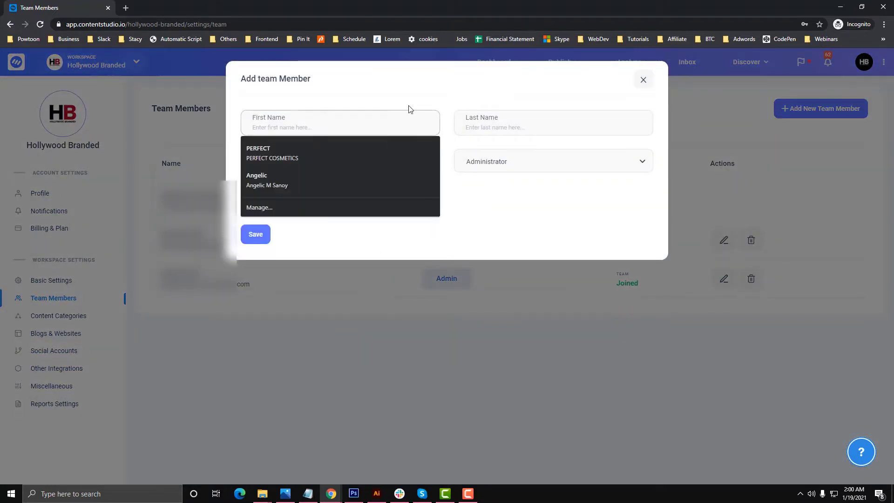
- Set the new team member's type to Client and their role to Approver
click(405, 205)
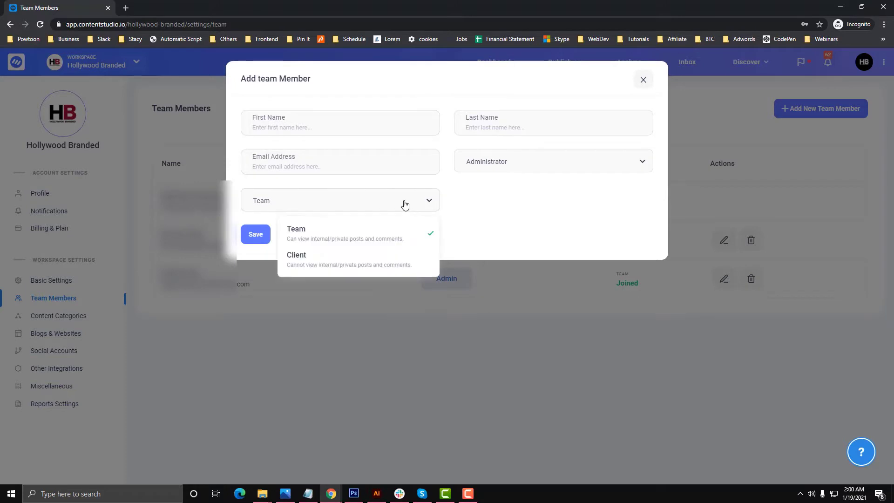
click(401, 269)
click(546, 164)
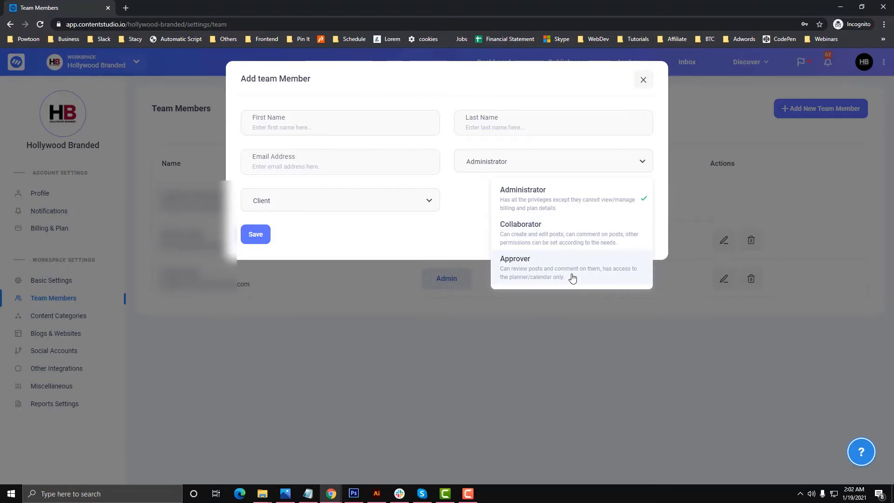
click(572, 278)
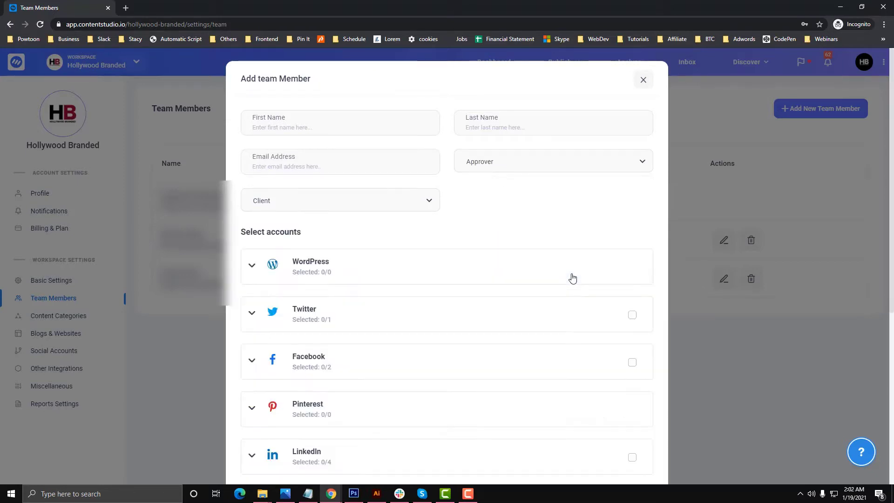
- Give the new approver access to the Instagram account
scroll(571, 277, down, 5)
scroll(555, 236, up, 4)
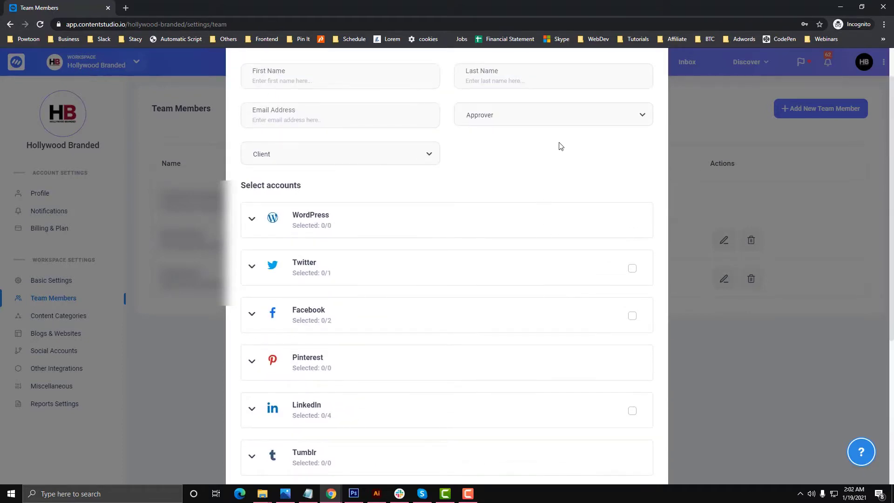
scroll(559, 161, down, 5)
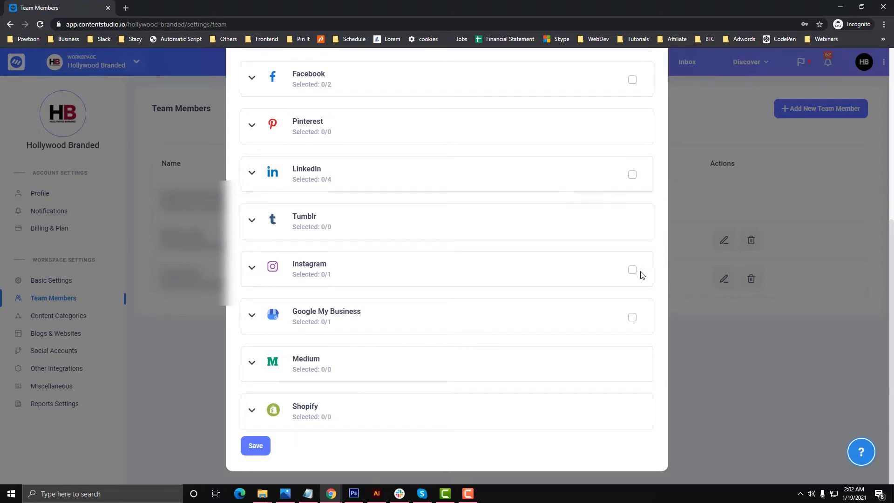
scroll(605, 277, up, 2)
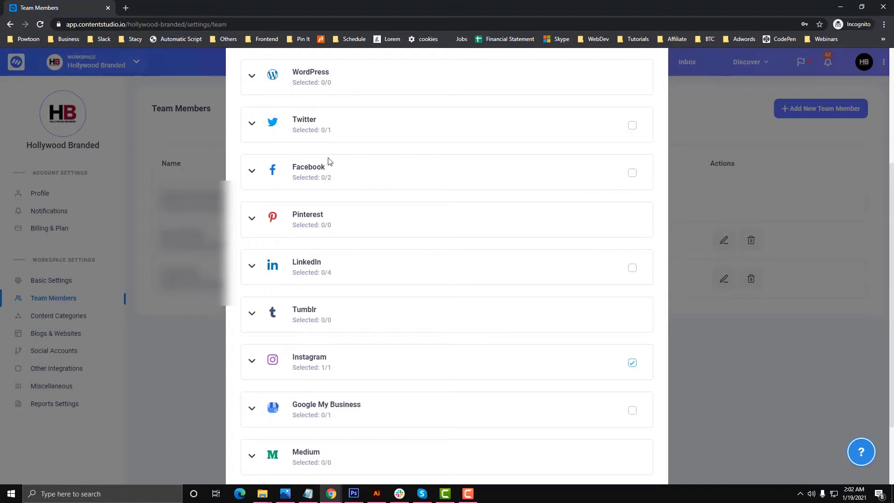
- Give the approver access to the WIMThreads Facebook page only, and close the team member form without saving
click(253, 173)
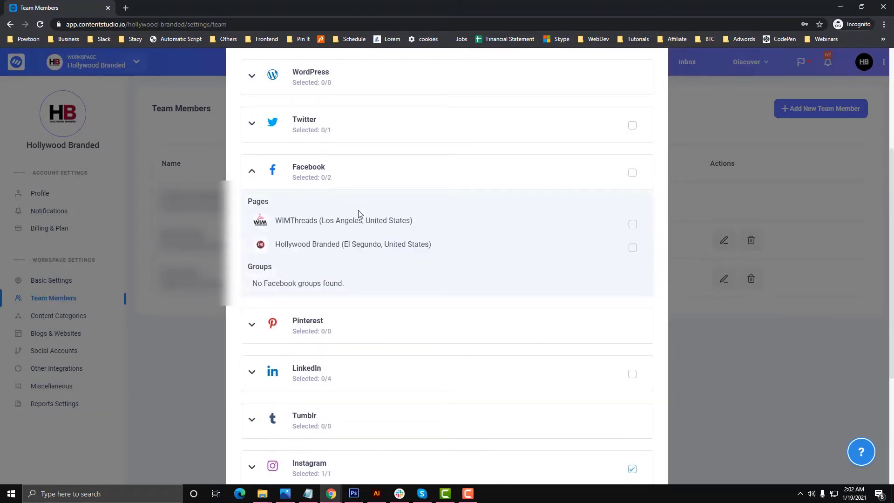
scroll(357, 217, up, 1)
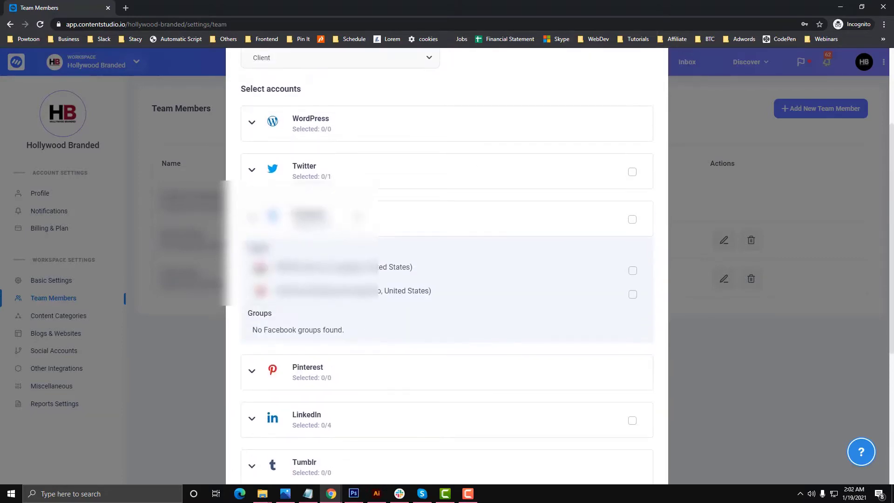
scroll(357, 217, down, 1)
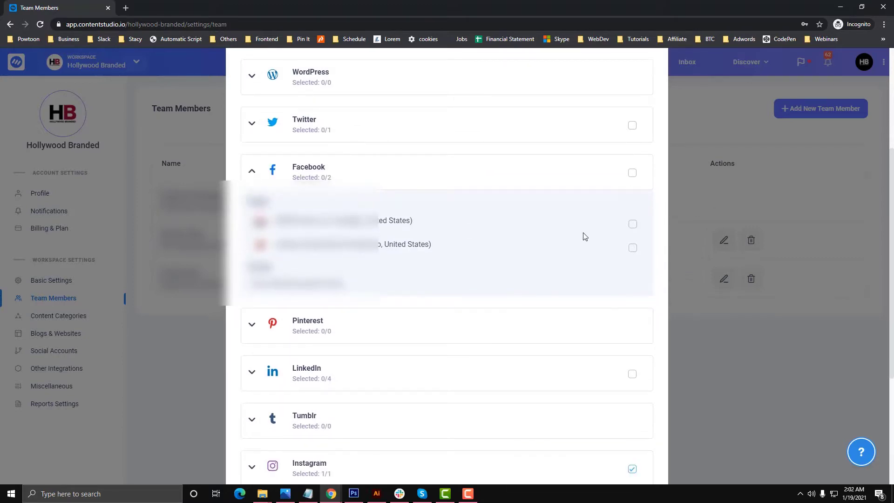
click(632, 225)
scroll(555, 256, up, 2)
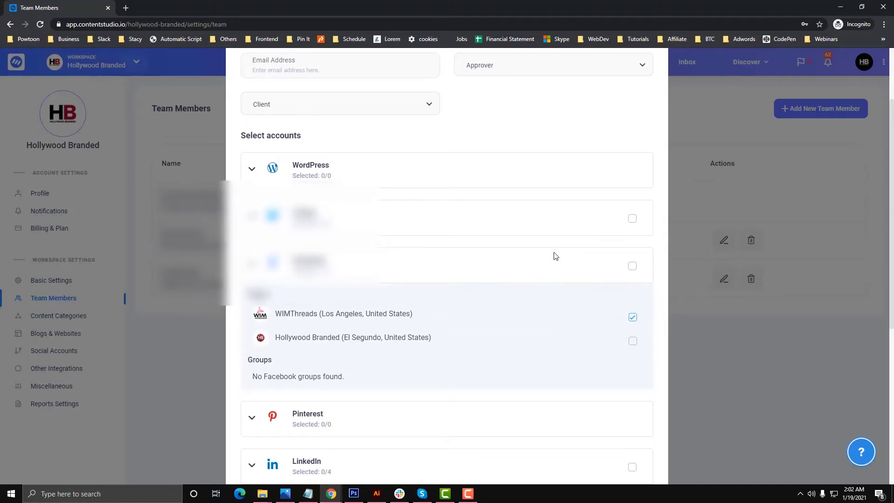
scroll(555, 256, up, 2)
scroll(555, 257, down, 2)
scroll(556, 256, up, 2)
click(645, 79)
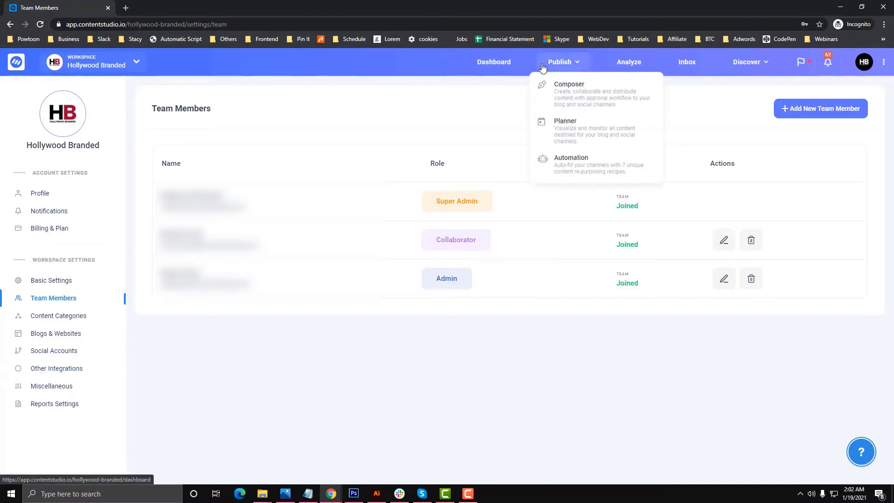
- Return to the dashboard and open the Composer at the list of campaigns and draft posts
click(474, 68)
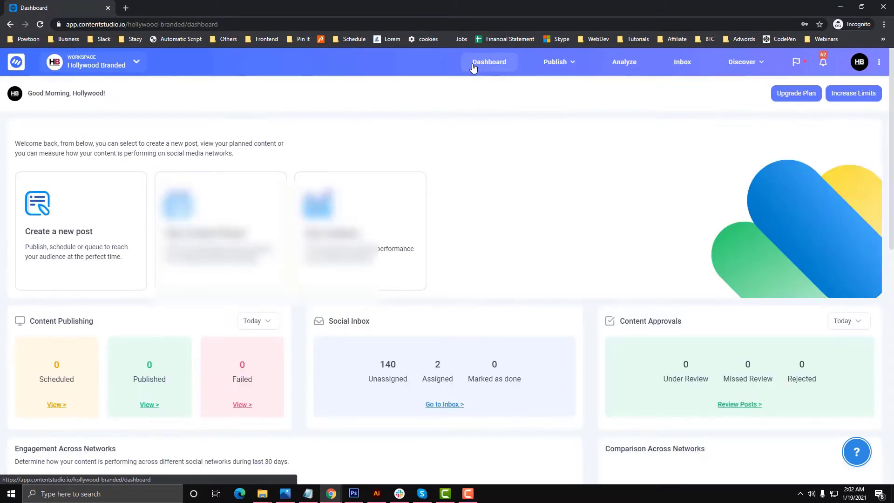
mouse_move(561, 66)
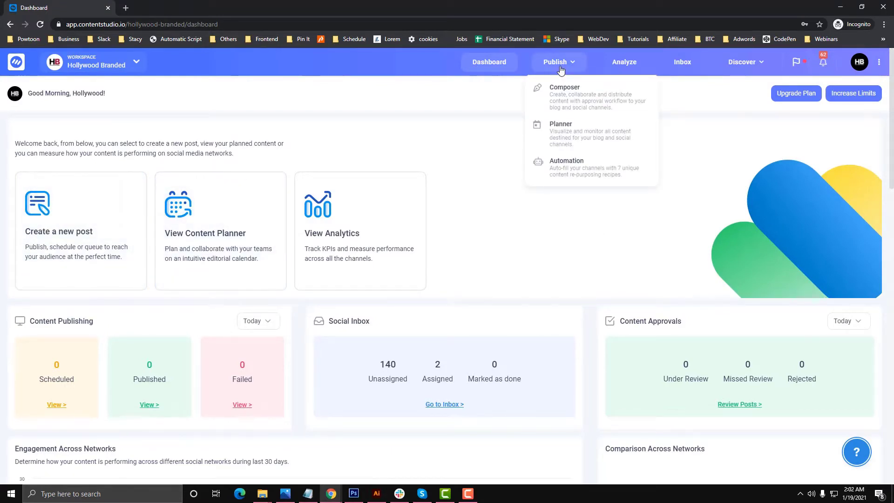
click(564, 96)
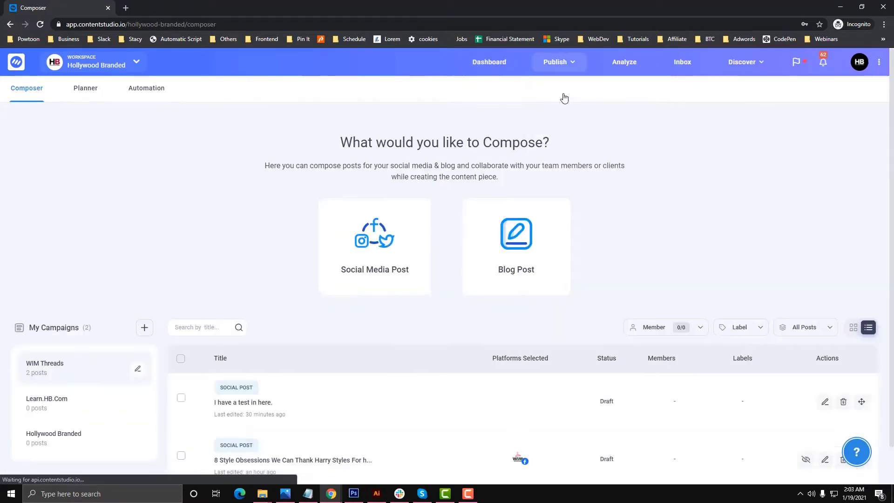
scroll(24, 324, down, 1)
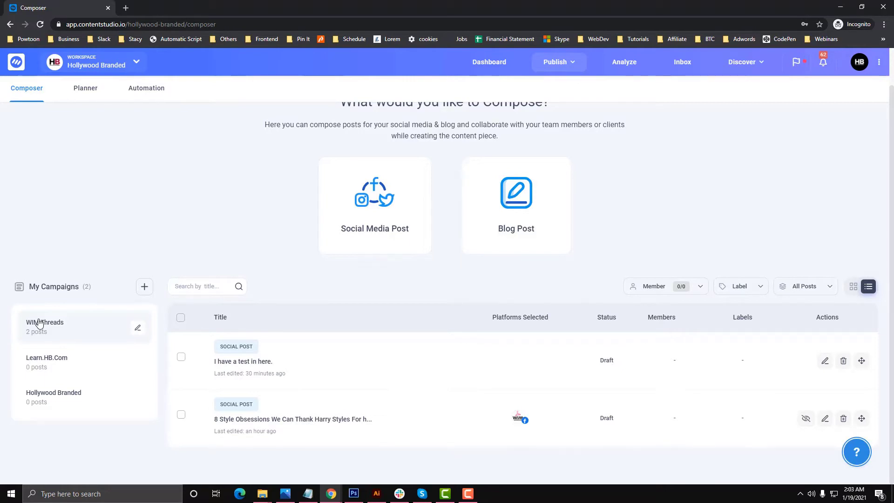
- Try to add a new workspace, and go back to the Composer without choosing a subscription plan
click(136, 61)
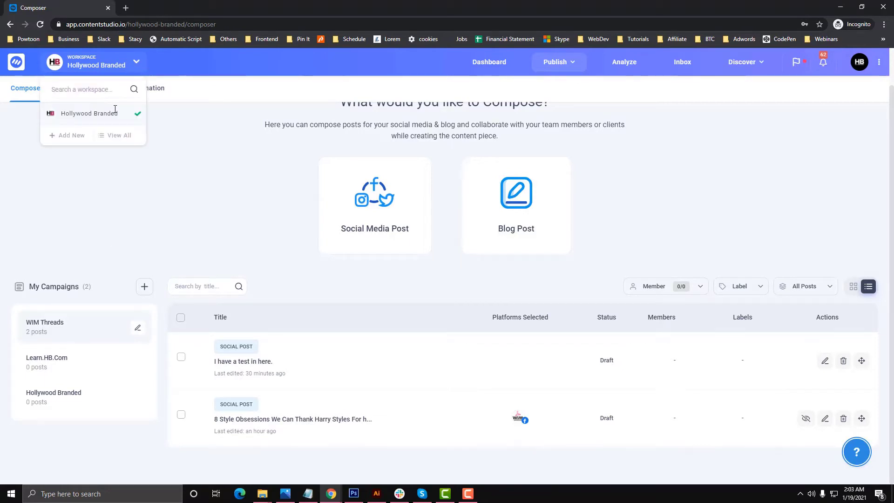
click(70, 135)
click(179, 216)
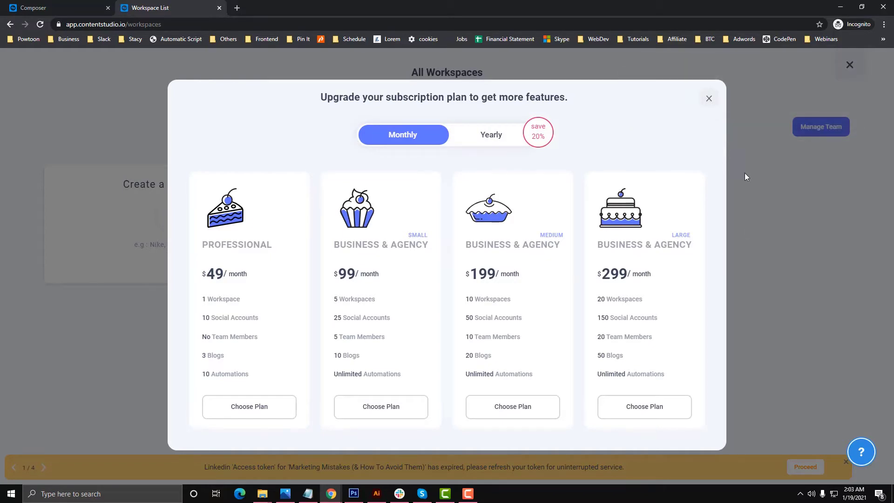
click(709, 98)
click(57, 4)
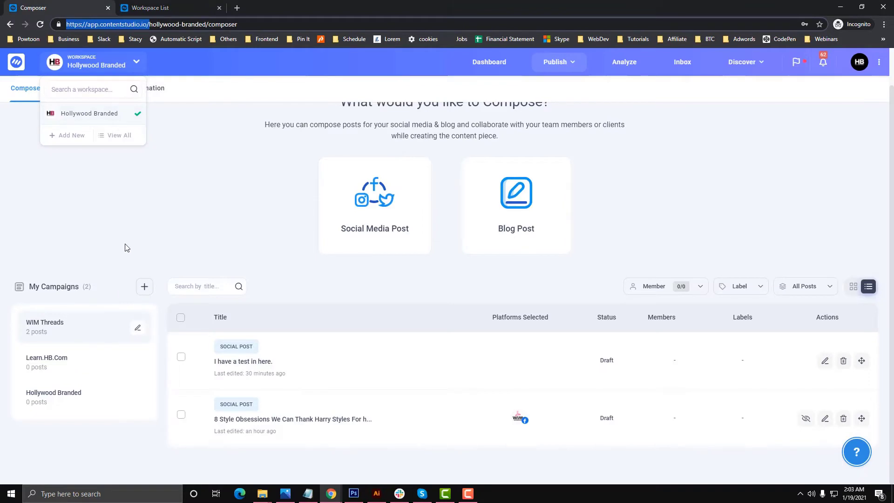
click(154, 238)
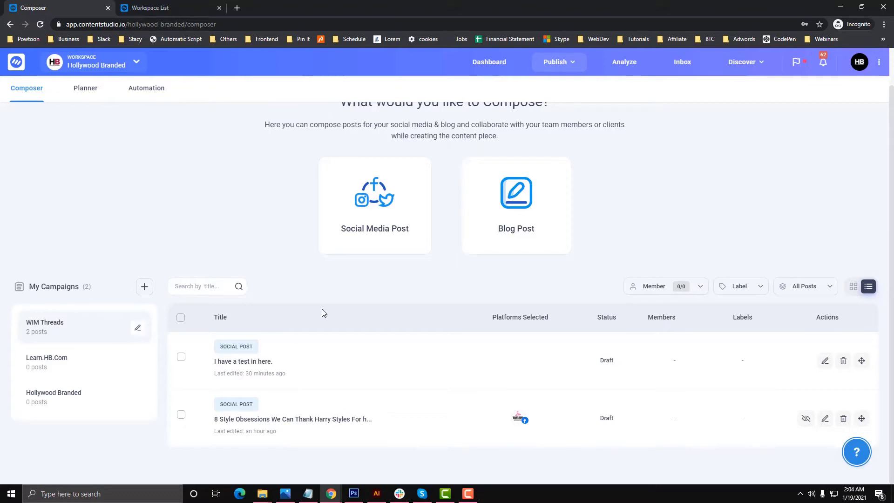
- Start a new social media post and select the WIM Facebook page as its channel
click(379, 231)
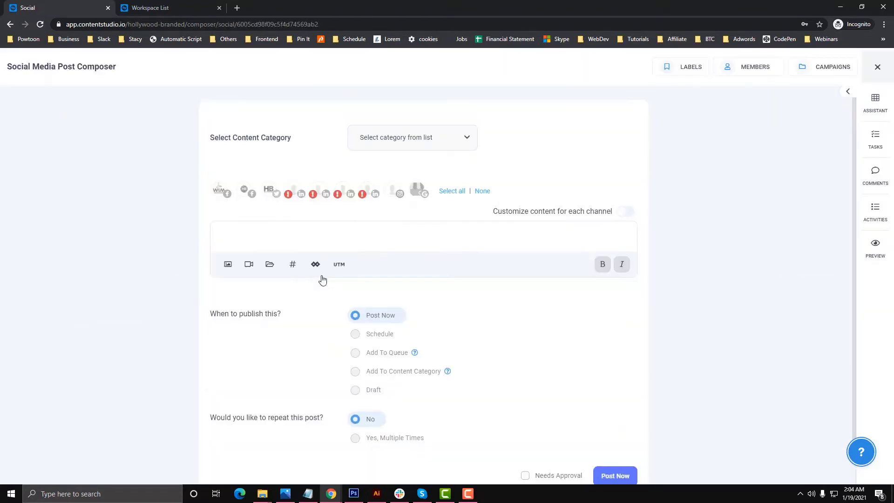
click(219, 191)
click(228, 264)
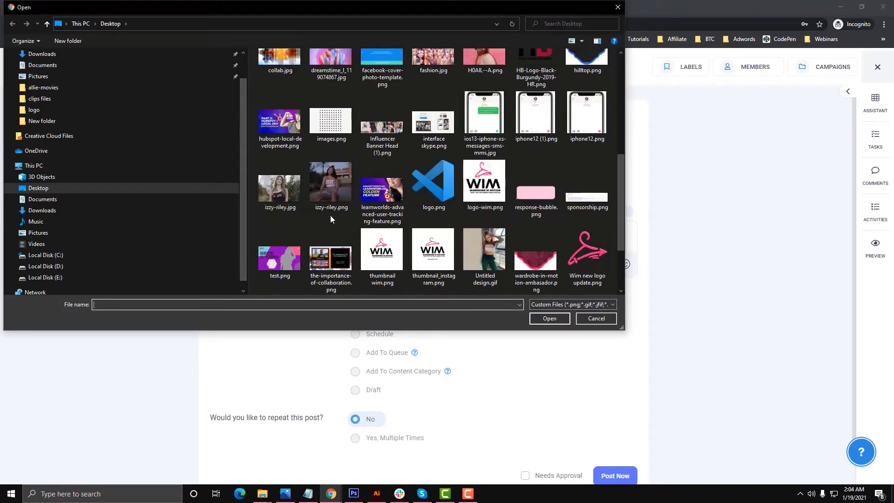
scroll(330, 219, down, 2)
scroll(331, 219, up, 10)
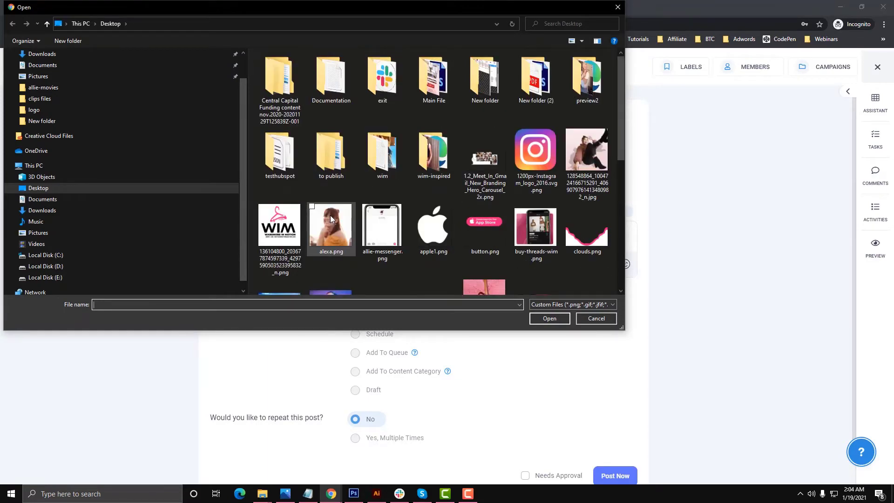
scroll(330, 219, down, 3)
scroll(330, 215, down, 5)
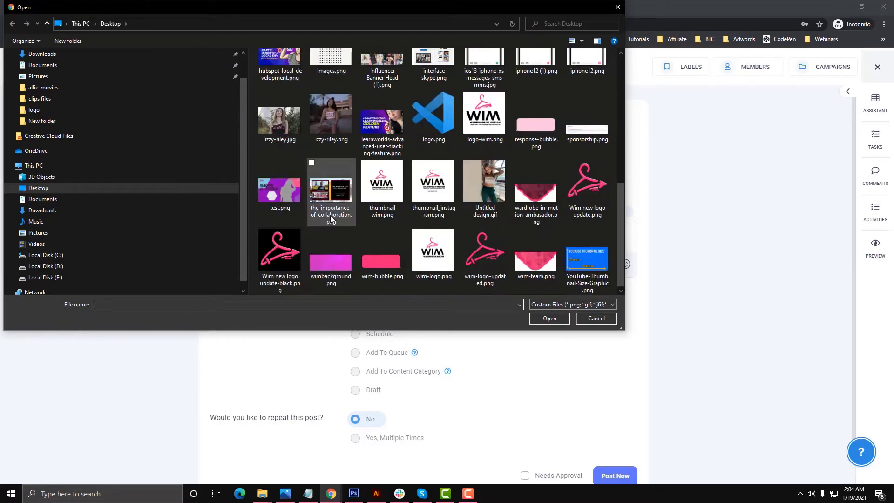
scroll(331, 215, up, 9)
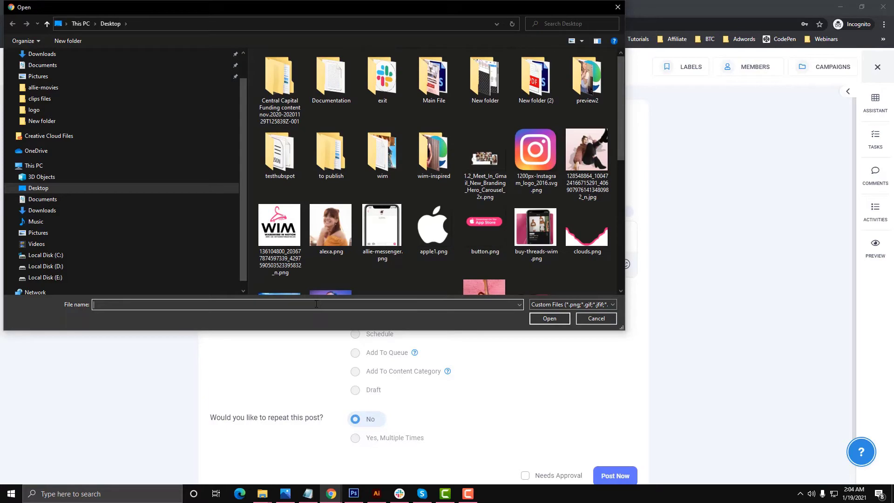
text(soc)
key(BackSpace)
key(BackSpace)
scroll(401, 191, down, 10)
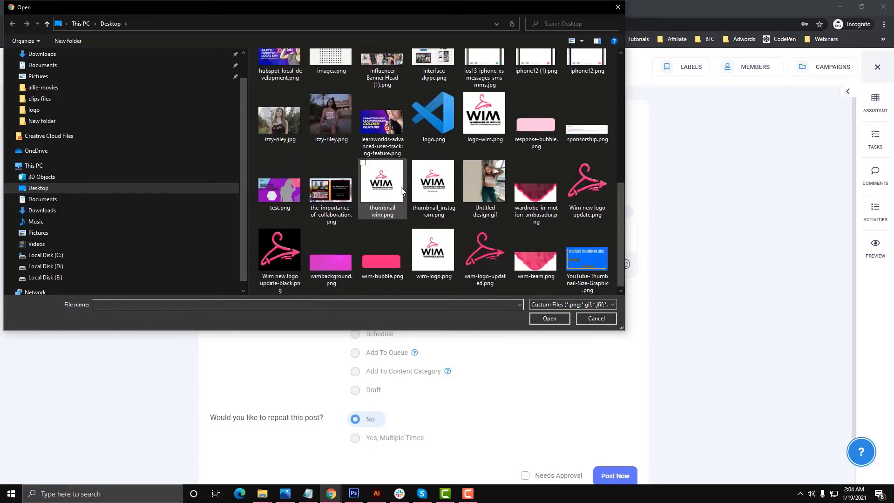
scroll(401, 189, up, 5)
scroll(401, 189, down, 3)
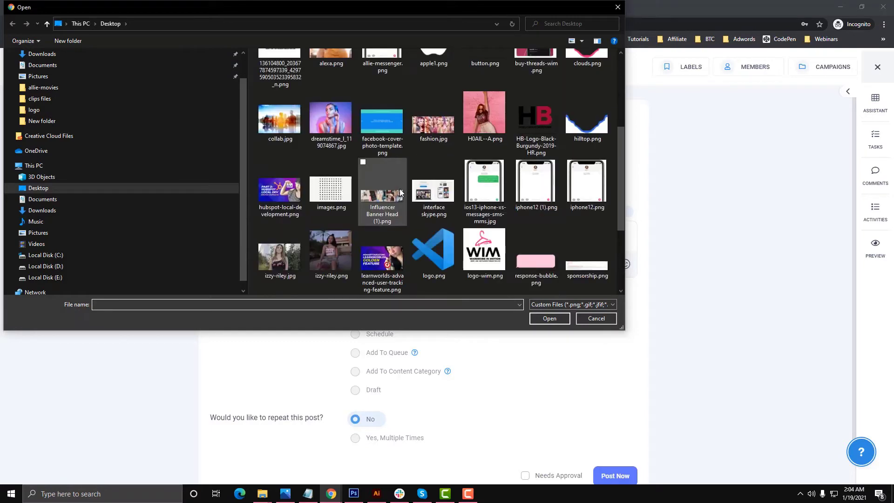
double_click(354, 245)
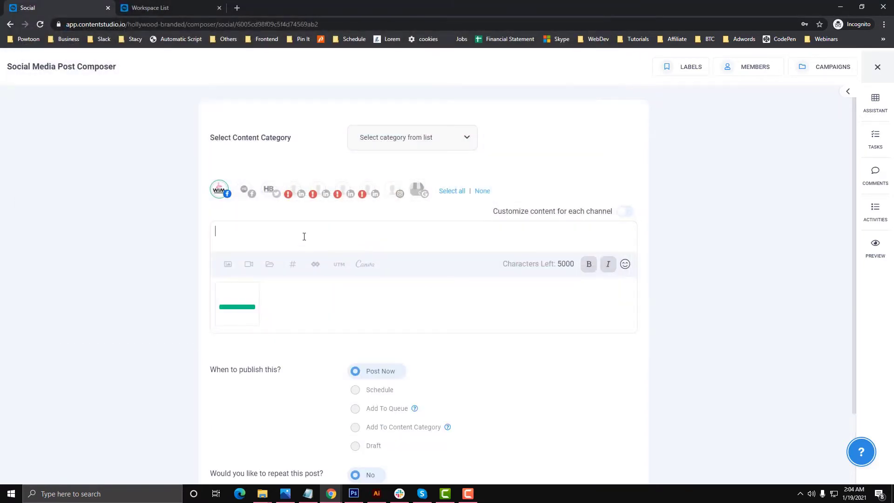
- Switch to the browser window showing the dashboard, and review the social post's caption, attached image and publishing options
click(237, 8)
mouse_move(331, 494)
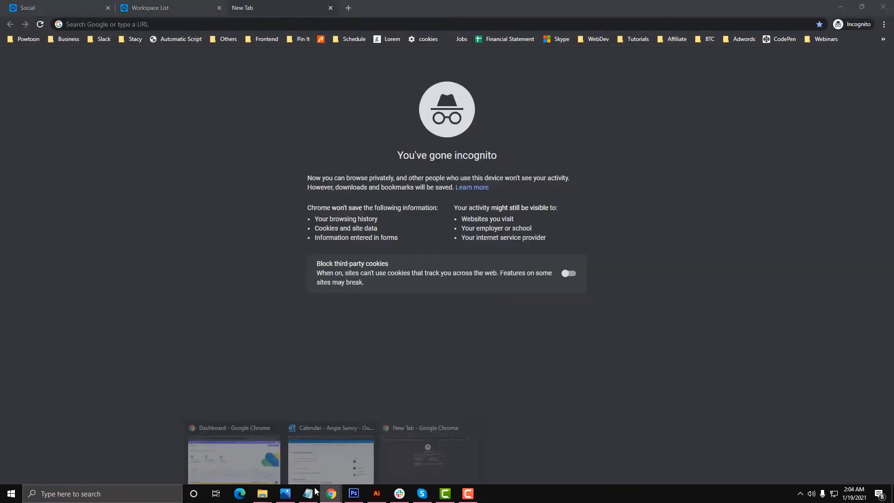
click(233, 450)
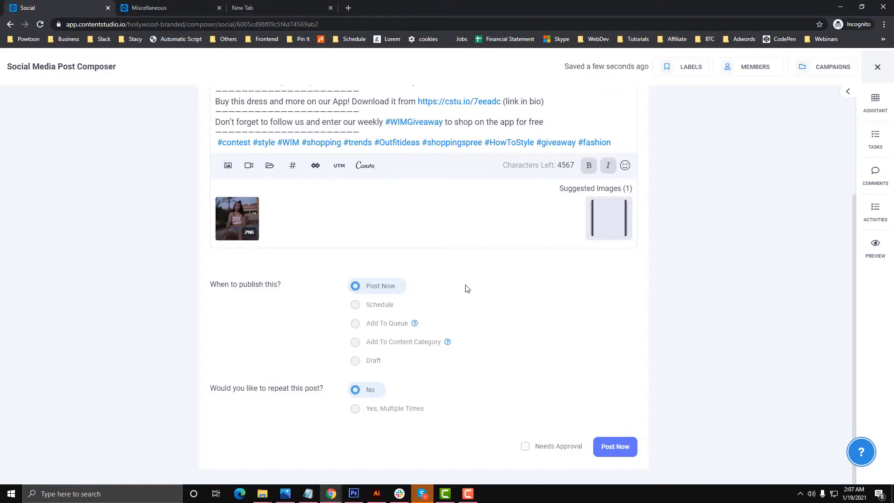
scroll(467, 289, up, 3)
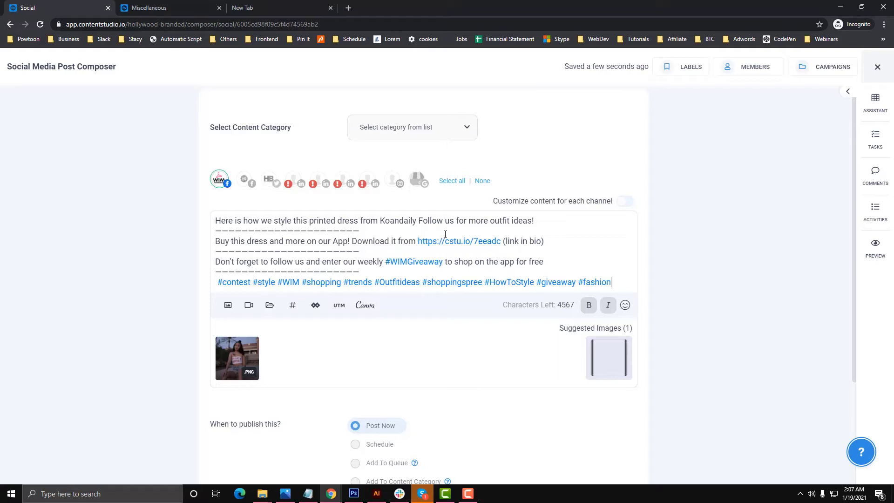
scroll(423, 272, down, 1)
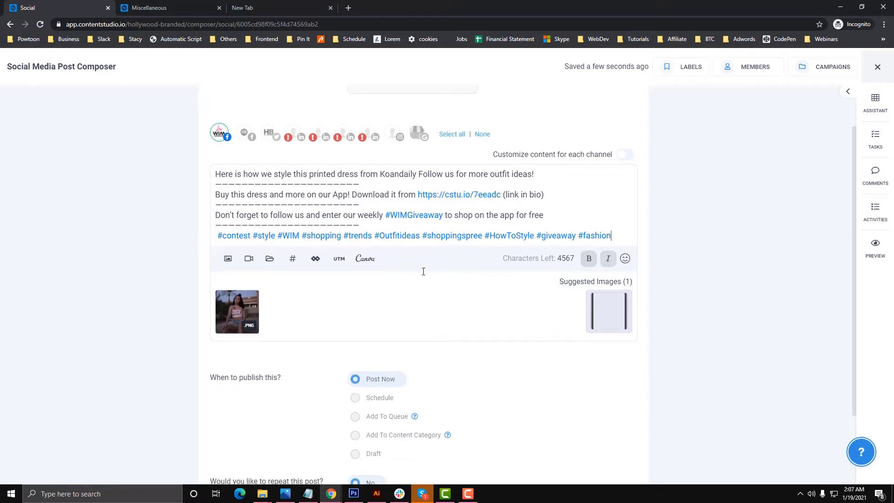
- Try the Draft, Add To Queue and Schedule publishing options for the social media post
scroll(423, 275, down, 2)
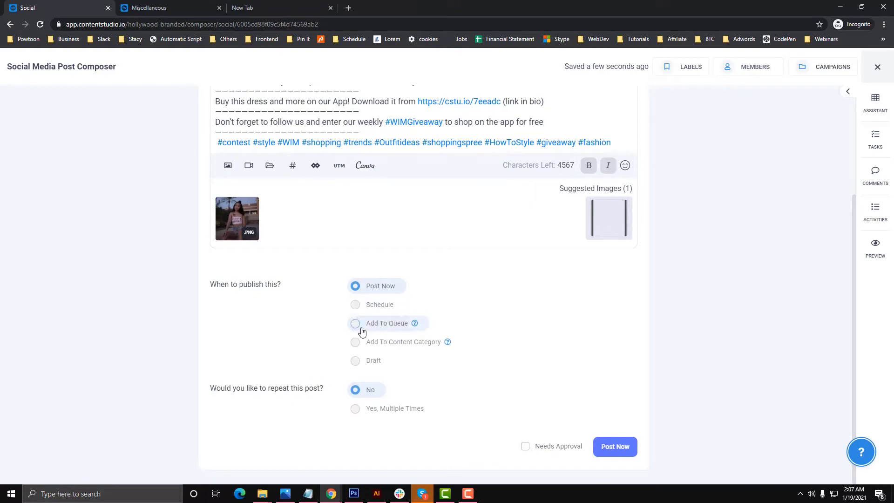
click(357, 364)
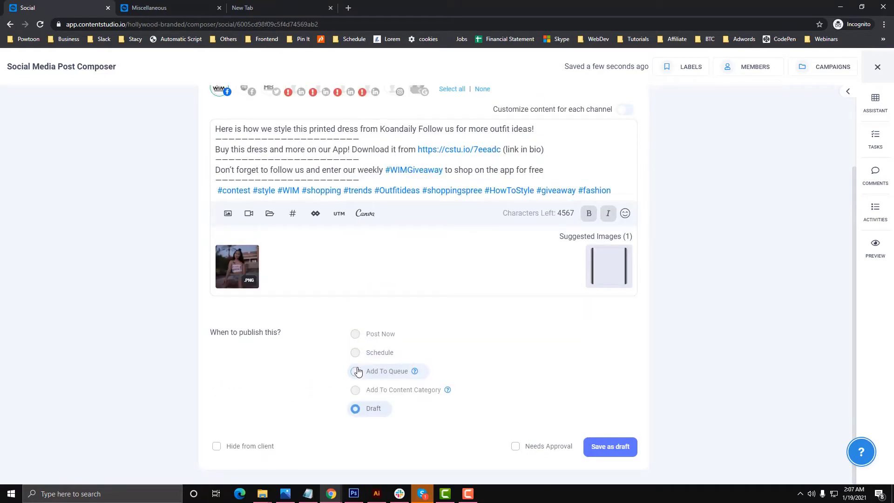
click(360, 374)
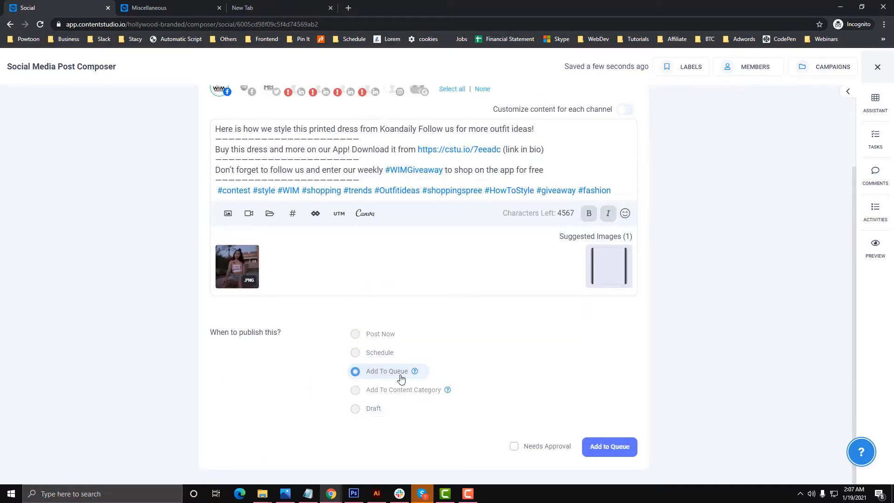
click(355, 353)
scroll(533, 400, down, 3)
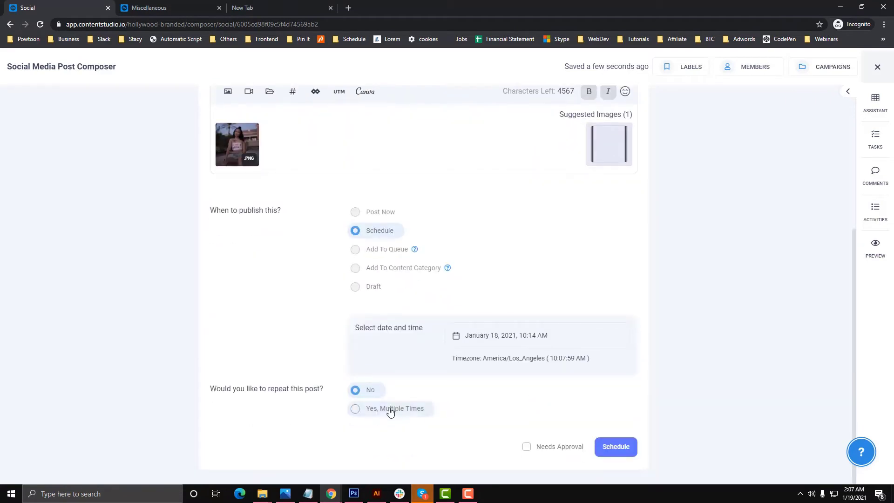
- Mark the post as needing approval, set its publishing option to Draft, and start sending it to approval
click(527, 448)
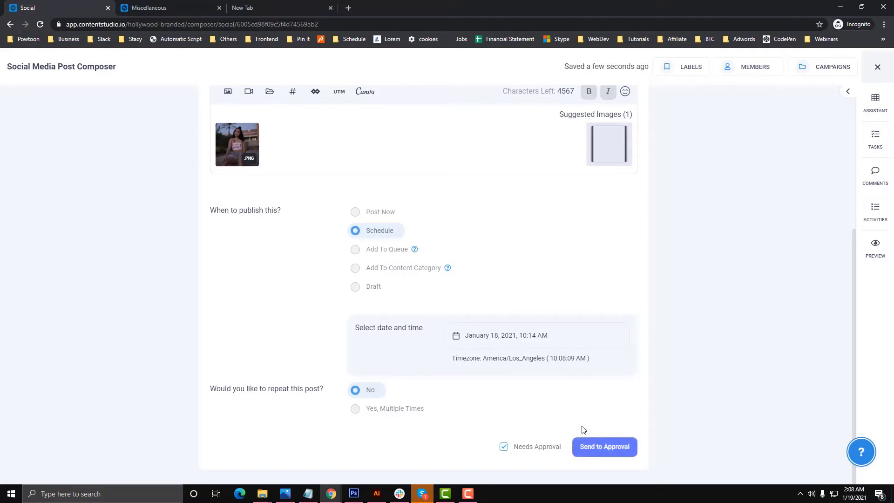
scroll(583, 429, up, 2)
scroll(583, 429, down, 2)
click(354, 284)
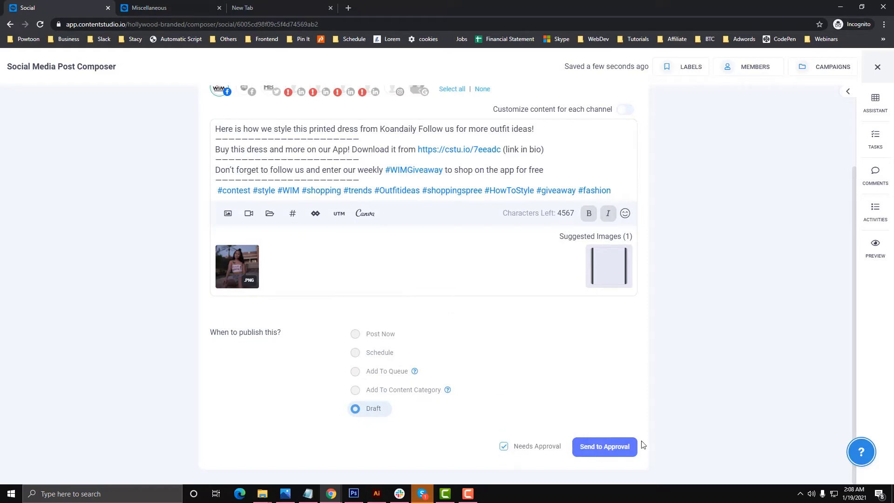
click(617, 449)
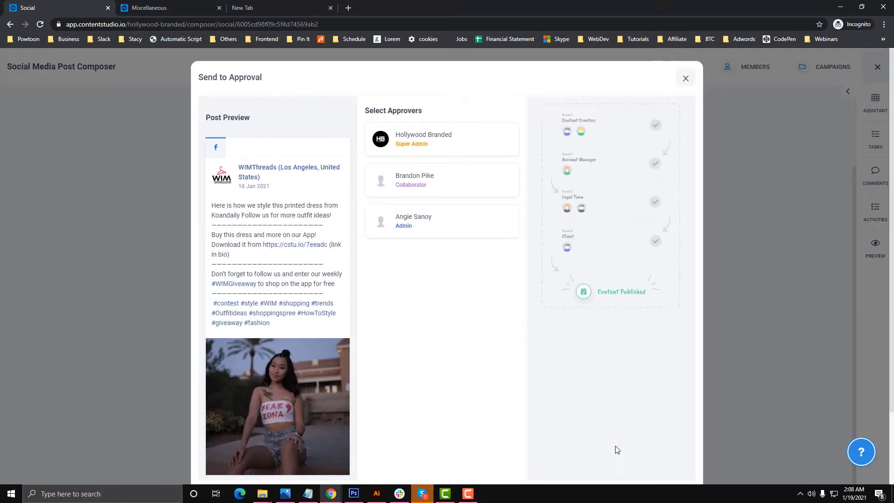
- Select the team member with the Admin role as the post's approver
scroll(441, 235, down, 2)
scroll(442, 236, up, 2)
click(471, 221)
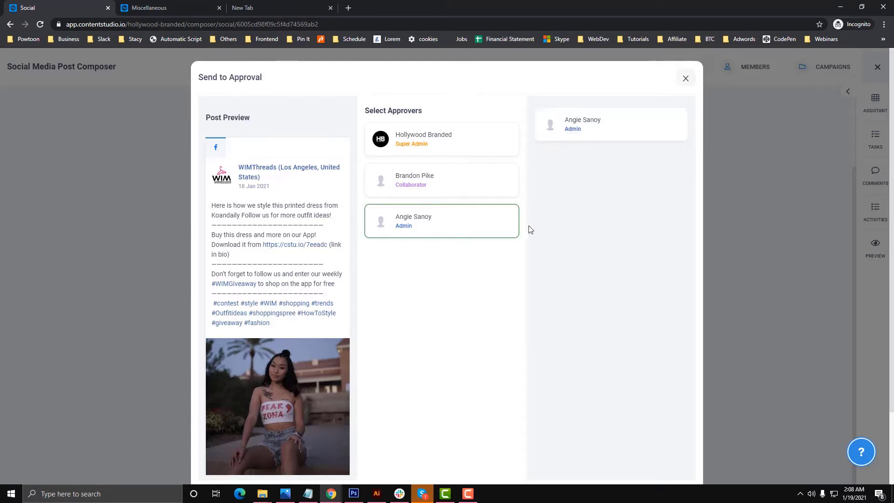
scroll(564, 201, down, 3)
scroll(512, 207, up, 3)
scroll(419, 279, down, 3)
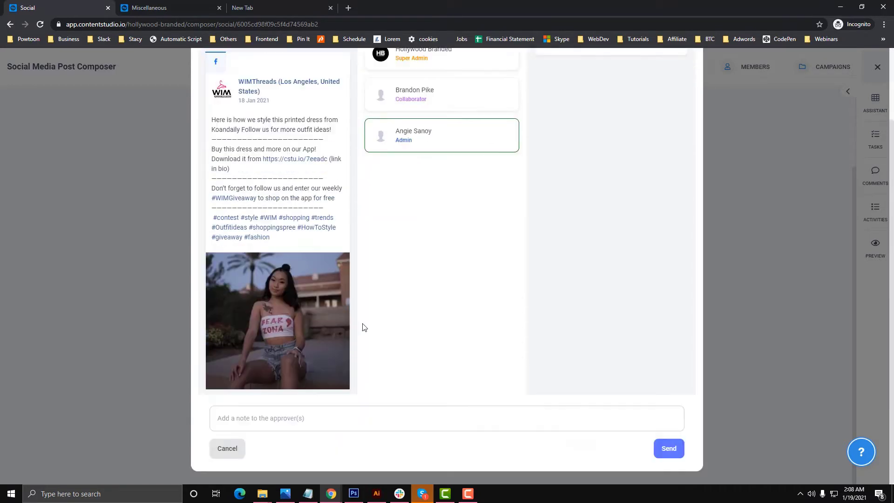
- Add the note "Please check the verbiage (test)" for the approver and send the post for approval
text(Please check the verbiage (test)
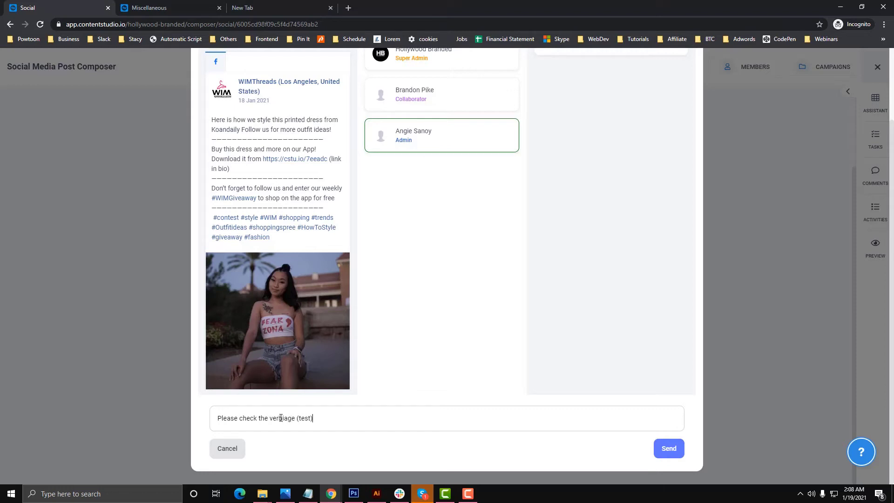
scroll(472, 288, up, 2)
scroll(640, 377, down, 2)
scroll(560, 238, up, 1)
scroll(550, 140, up, 1)
scroll(604, 277, down, 3)
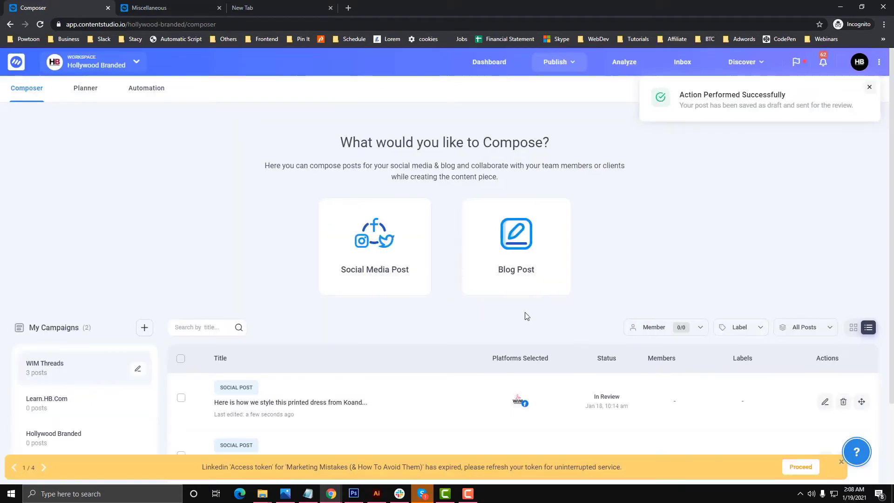
- Check the submitted post in the Composer's post list and in the Planner's weekly calendar view
scroll(498, 301, down, 2)
scroll(606, 289, down, 1)
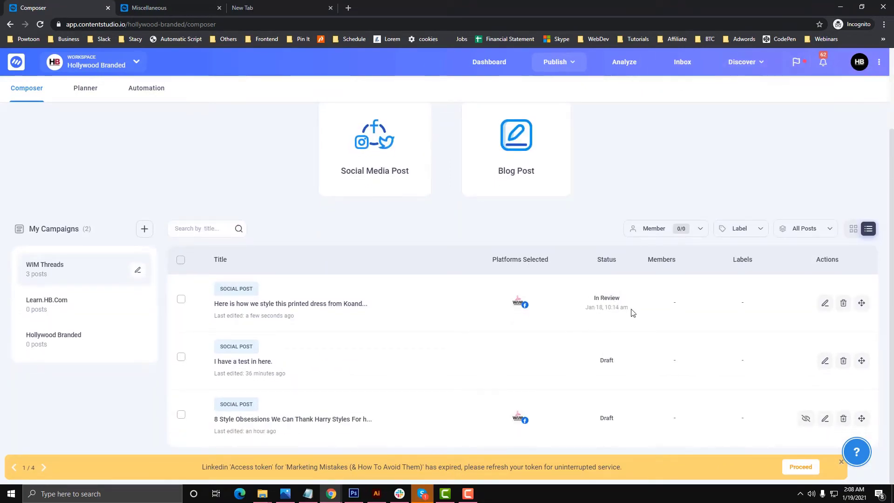
click(85, 90)
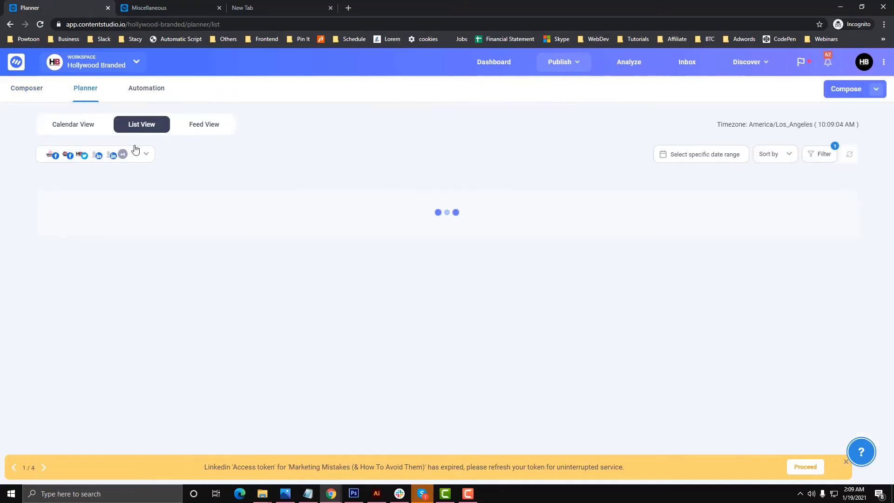
click(77, 127)
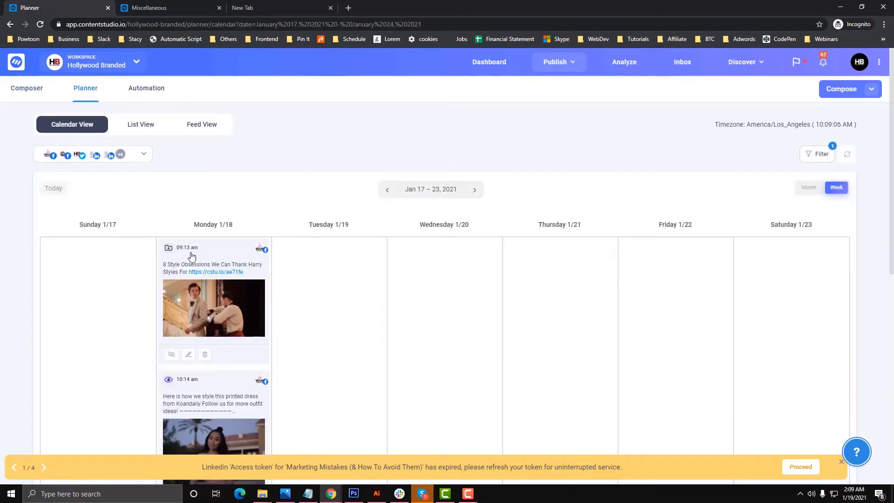
scroll(189, 254, down, 2)
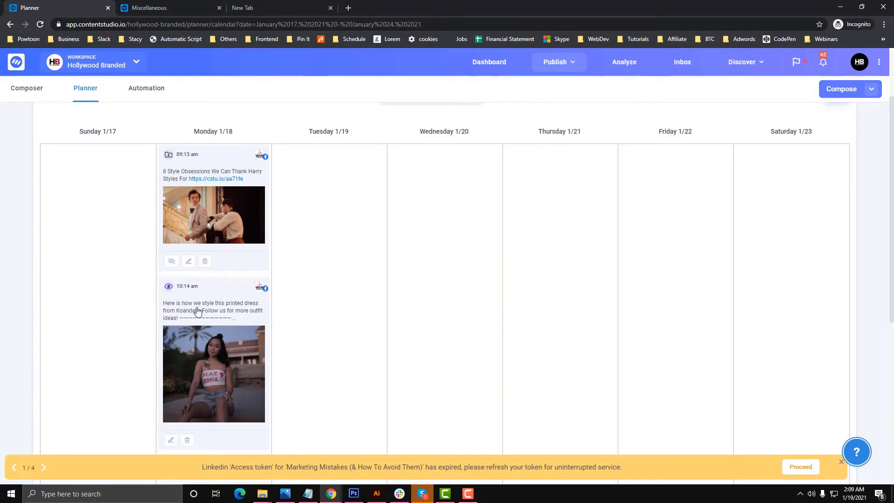
scroll(200, 305, up, 3)
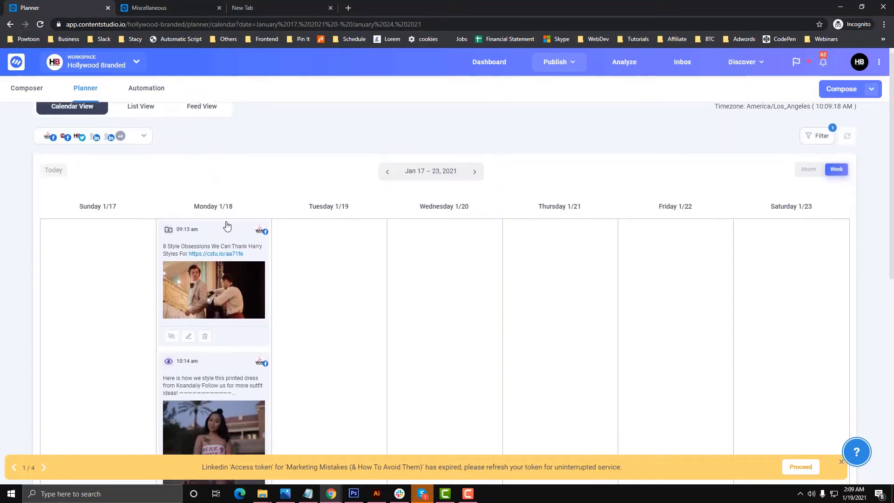
scroll(226, 226, down, 4)
- Switch to Outlook in the other browser window and open the content for review from the newest "Hollywood has sent you content to review" email
click(279, 450)
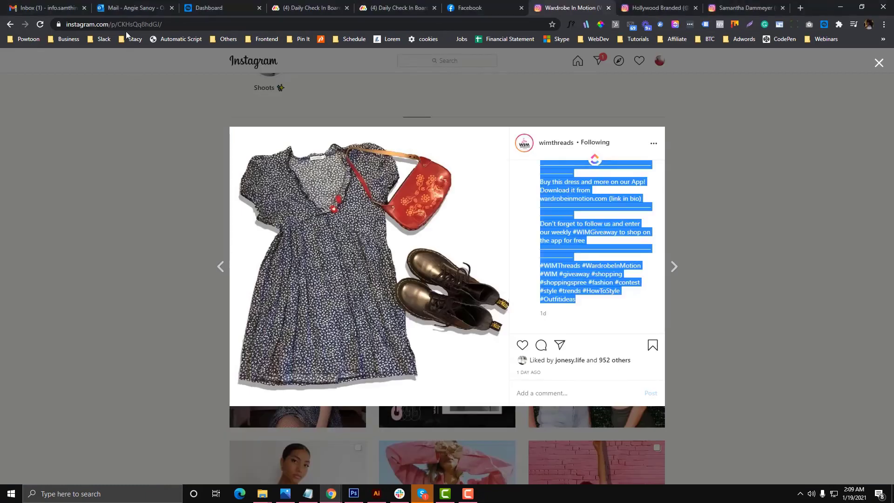
click(116, 13)
click(69, 124)
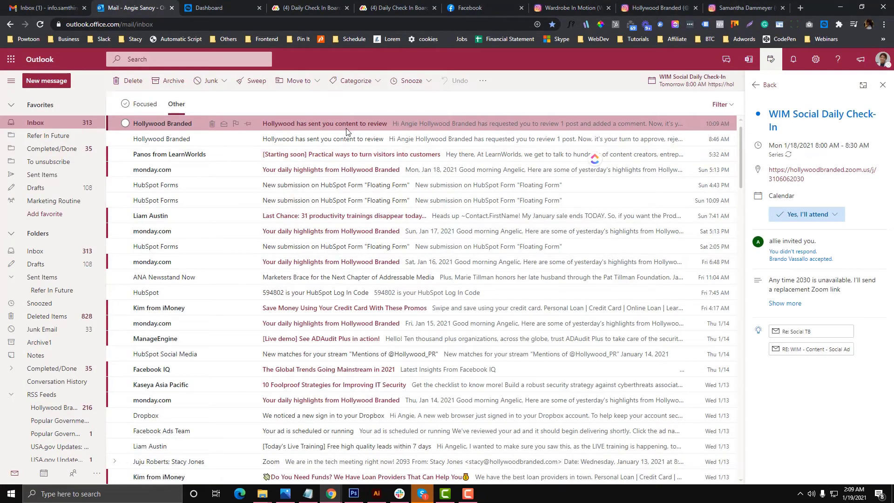
click(325, 129)
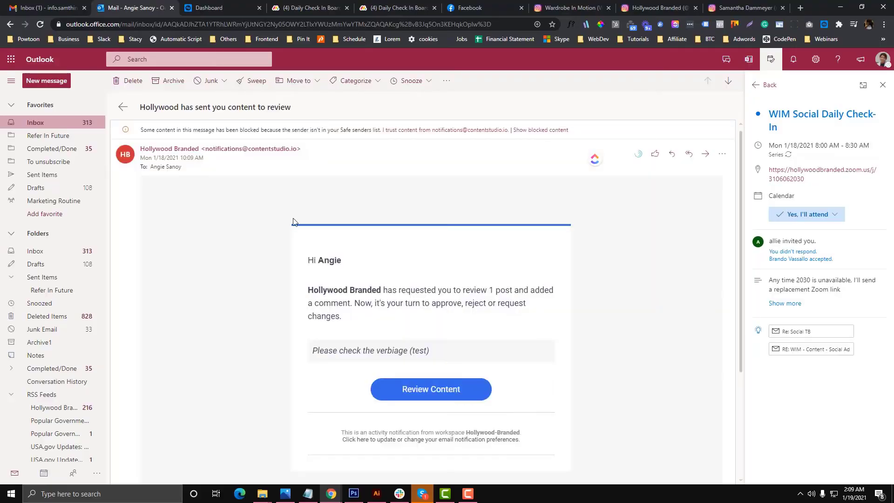
scroll(422, 301, down, 1)
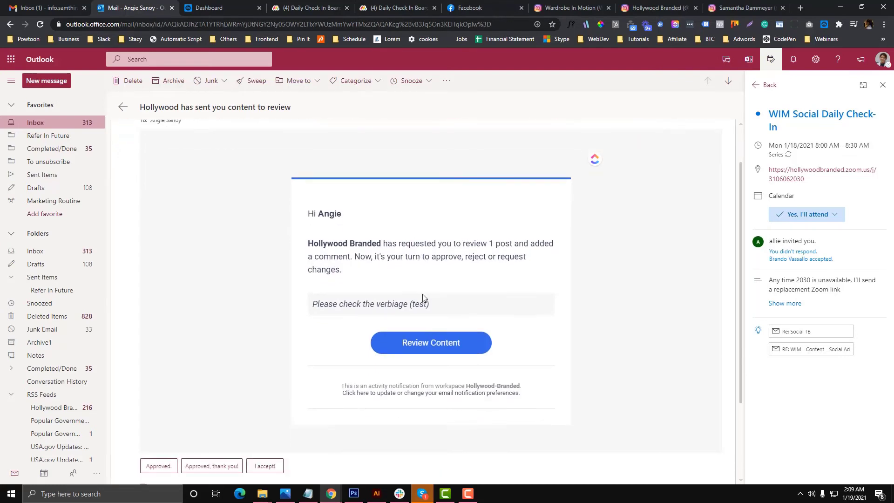
click(417, 343)
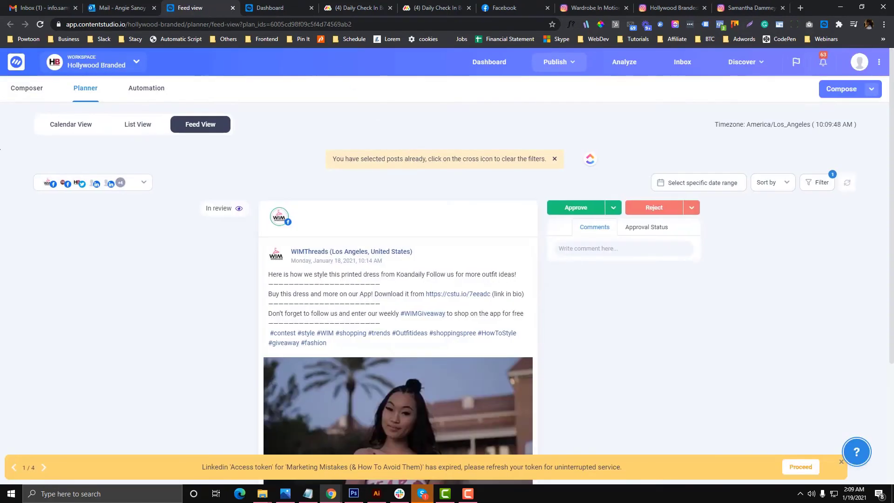
- Examine the WIMThreads post in the feed view, including its caption, image, comments and approval status
scroll(189, 259, down, 4)
scroll(189, 258, up, 4)
scroll(189, 259, down, 2)
scroll(485, 205, up, 2)
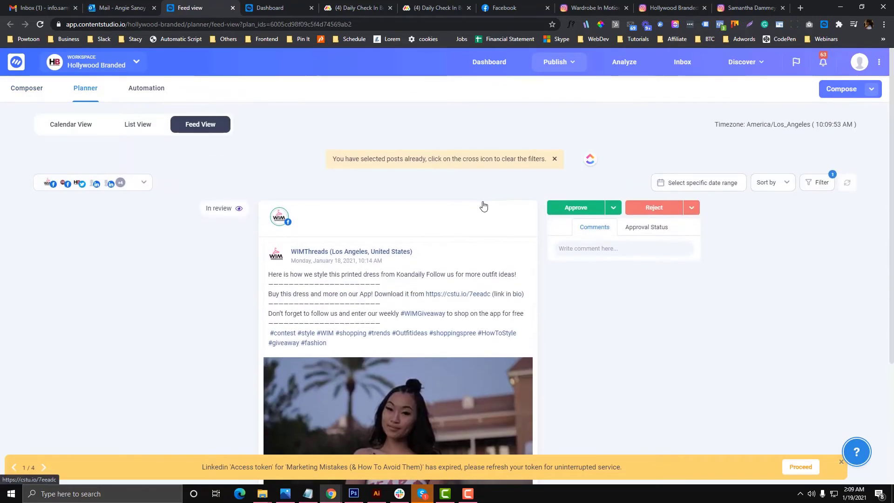
scroll(407, 230, down, 3)
scroll(408, 232, up, 3)
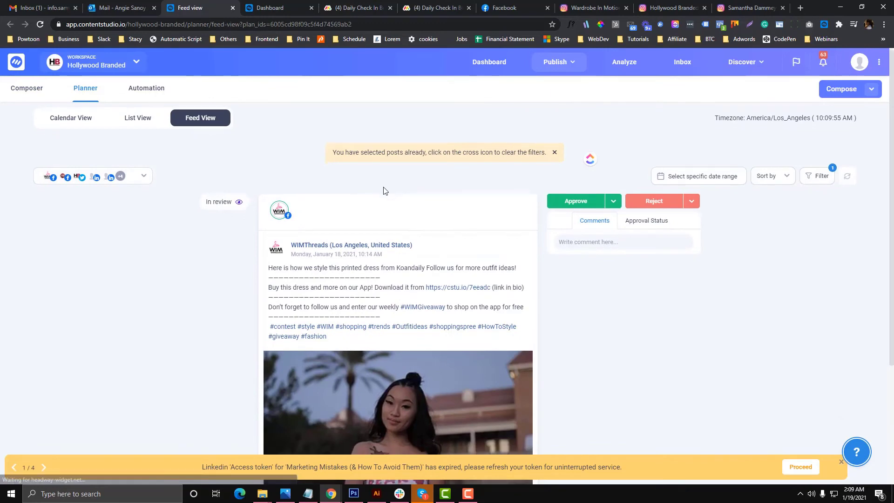
scroll(384, 189, down, 4)
scroll(384, 190, up, 4)
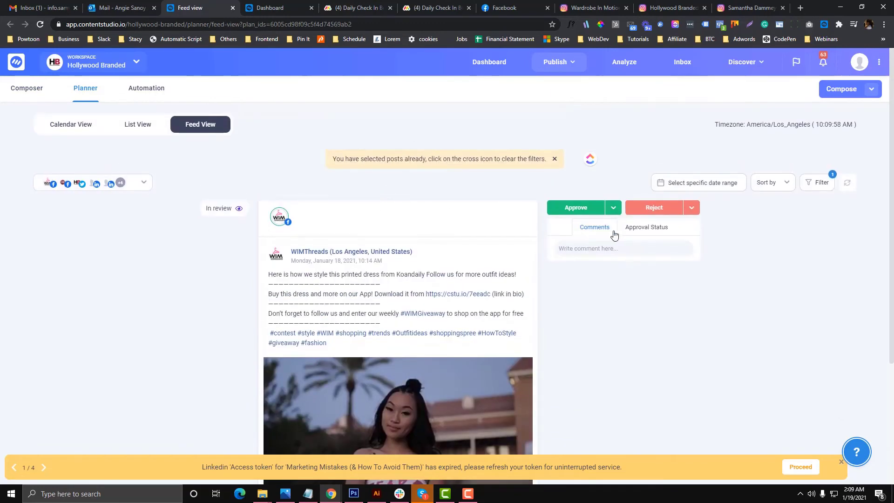
click(631, 228)
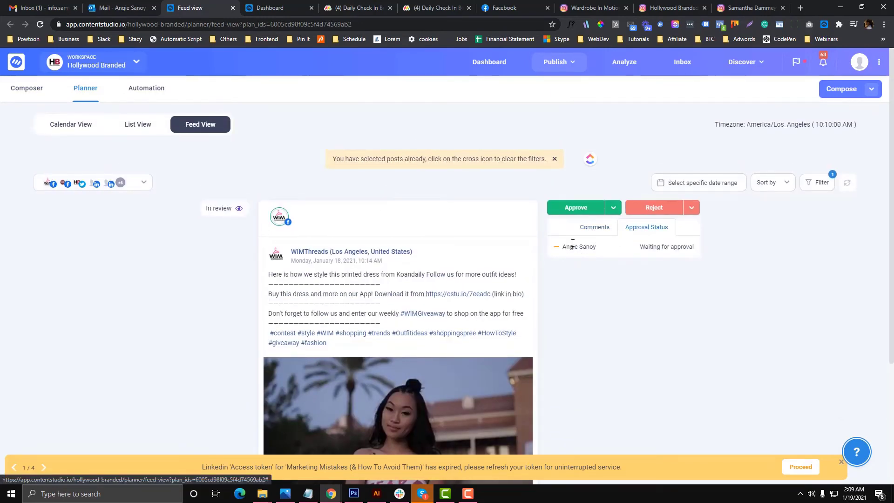
click(592, 228)
scroll(485, 252, down, 4)
scroll(485, 253, up, 3)
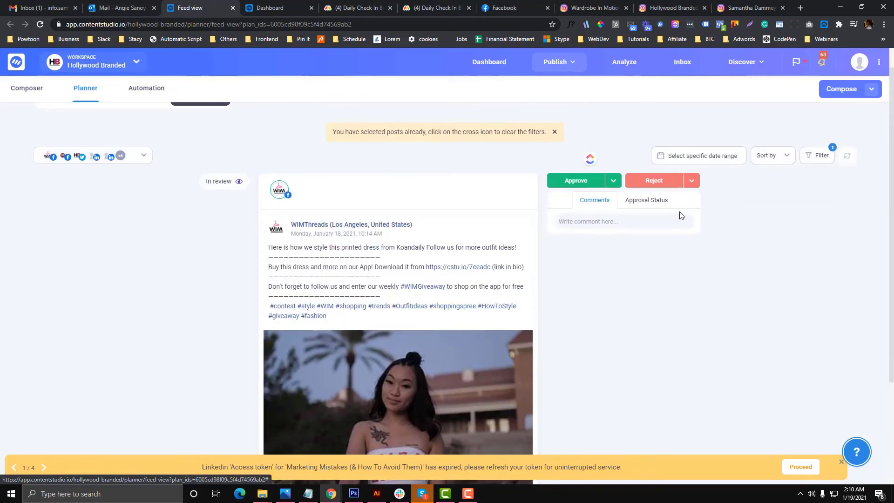
- Switch to the Outlook review email, highlight the note to the approver, and return to the post's feed view
click(118, 8)
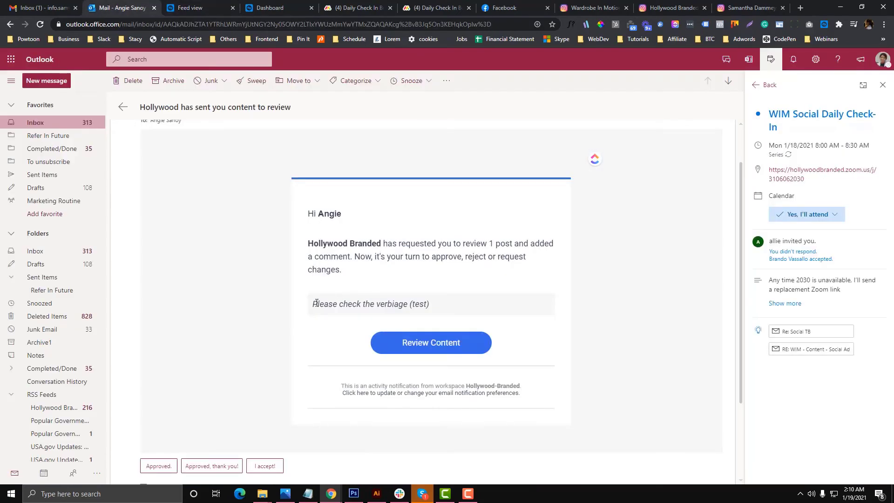
drag(316, 303, 431, 304)
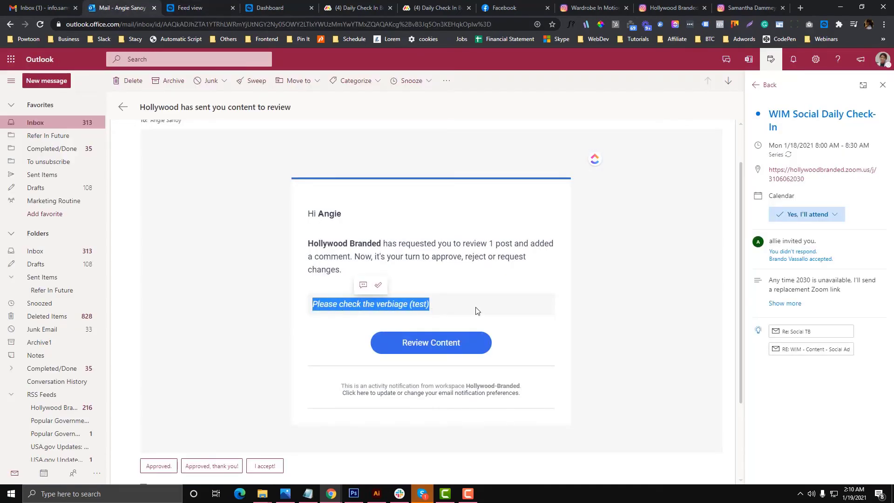
click(205, 8)
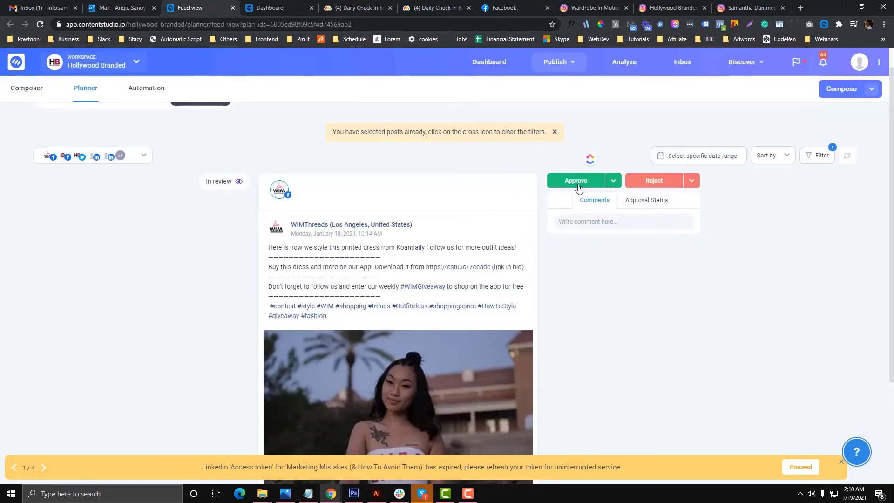
- Add the comment "Remove the #trends hashtag" to the post under review
click(584, 223)
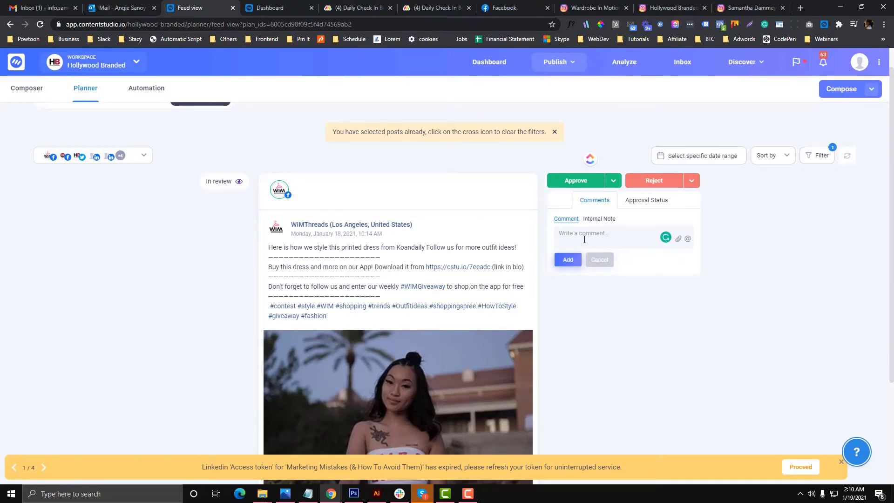
text(Change th)
click(571, 263)
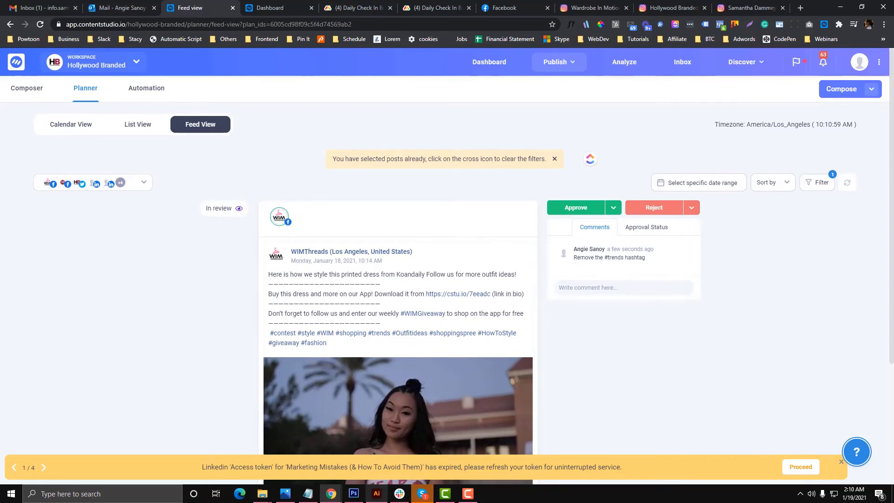
mouse_move(330, 493)
click(400, 459)
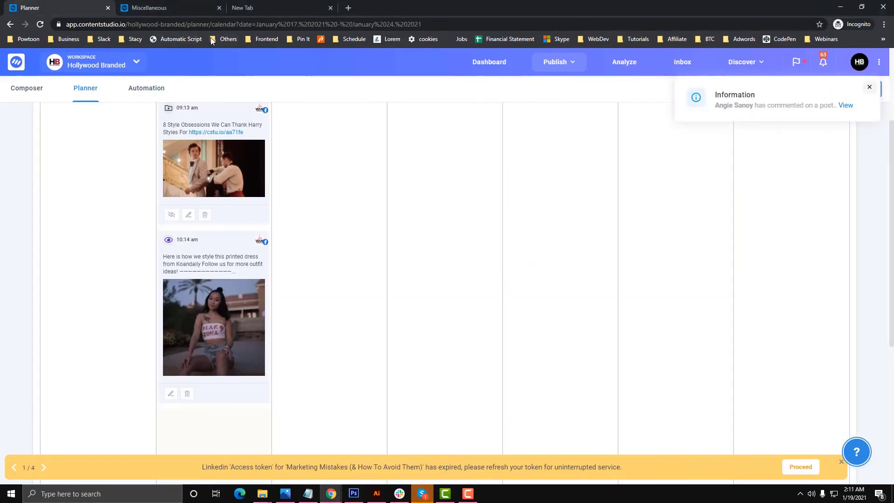
click(826, 95)
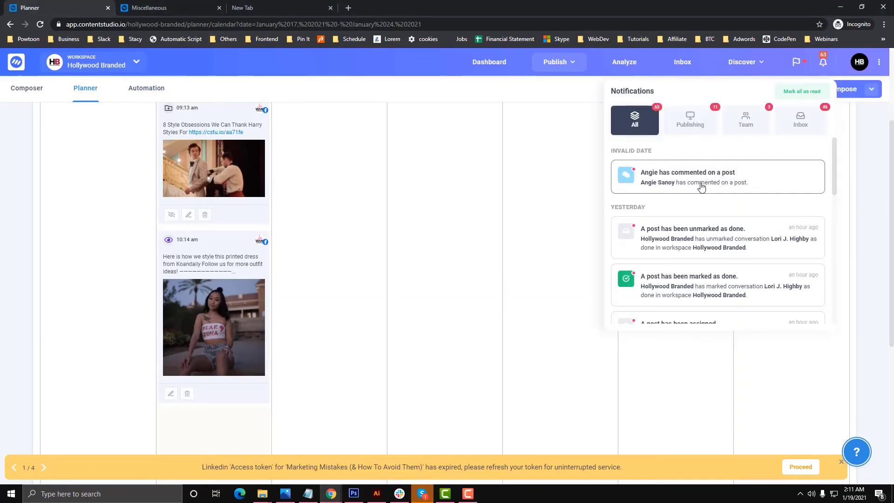
click(699, 181)
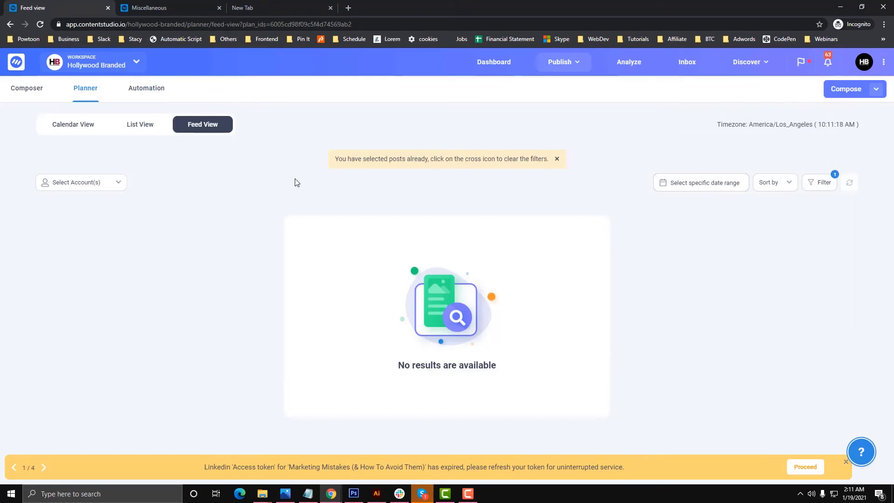
click(134, 126)
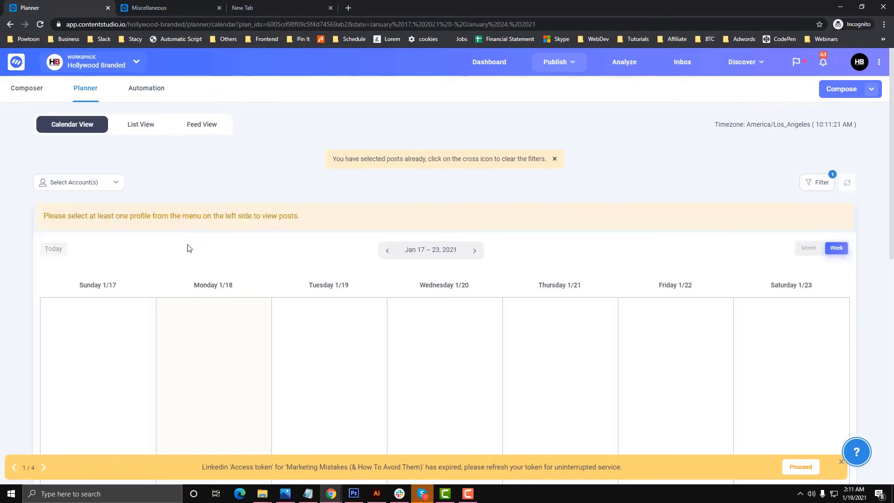
- Open the post commented on from its notification, load Monday 1/18's 10:14 am post in the composer, and display its comments
click(823, 62)
click(709, 176)
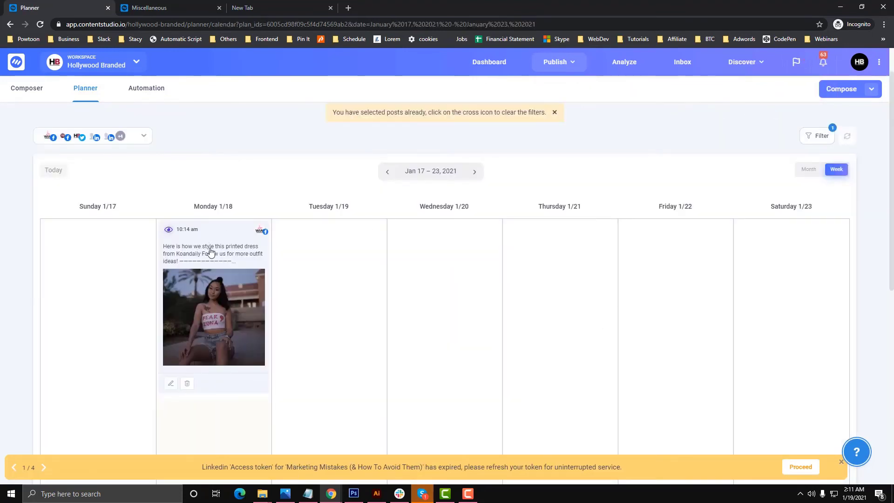
scroll(210, 252, down, 2)
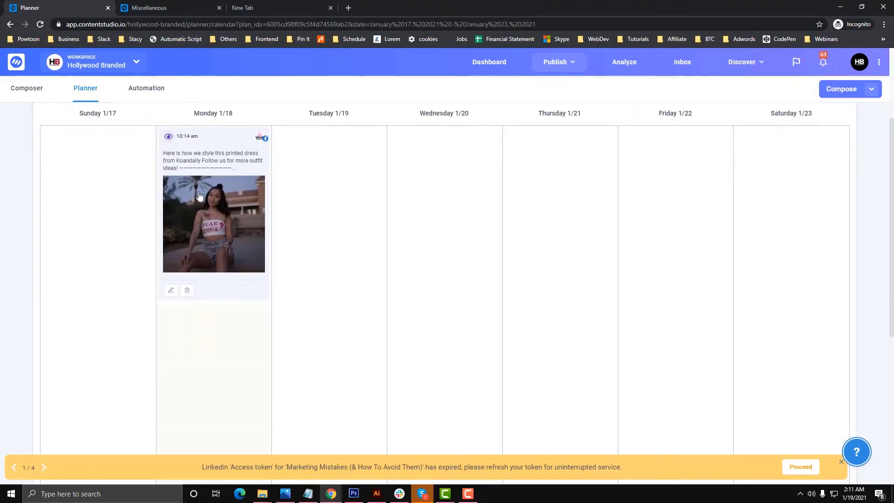
click(193, 142)
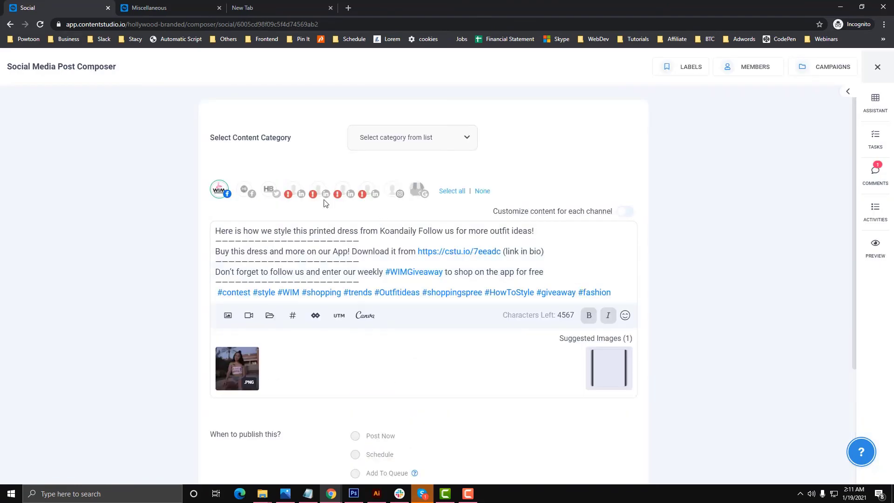
click(11, 24)
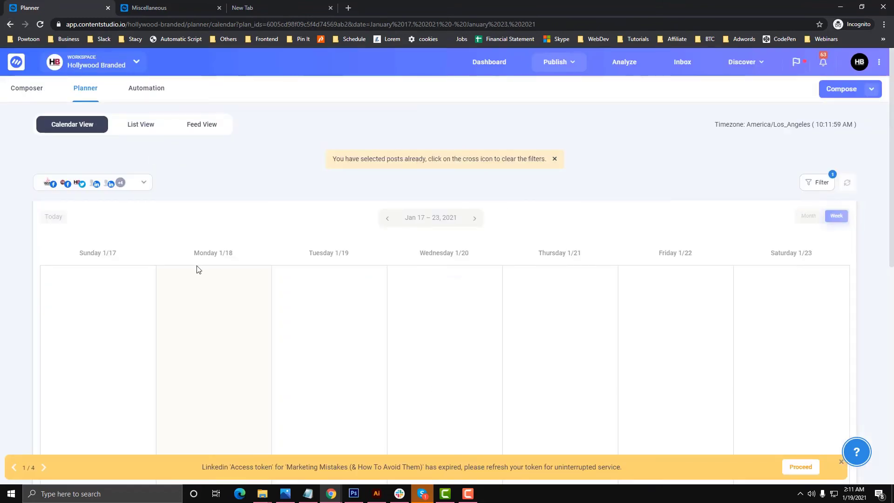
click(197, 203)
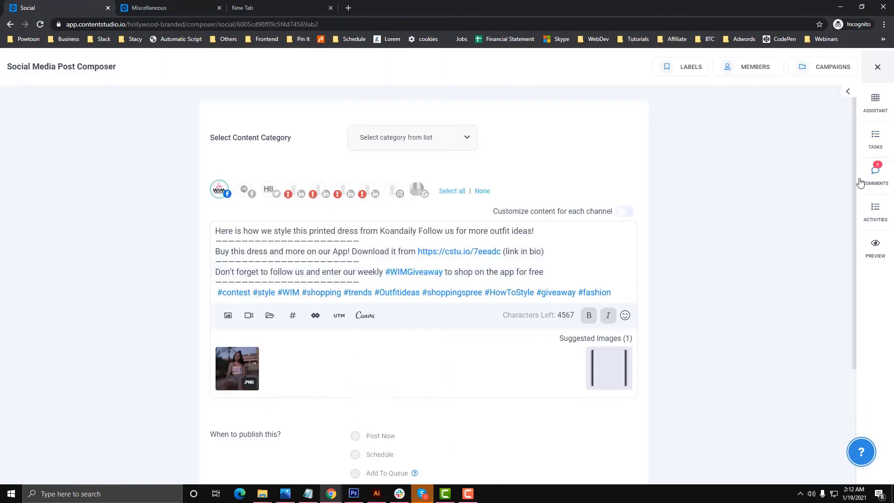
click(870, 179)
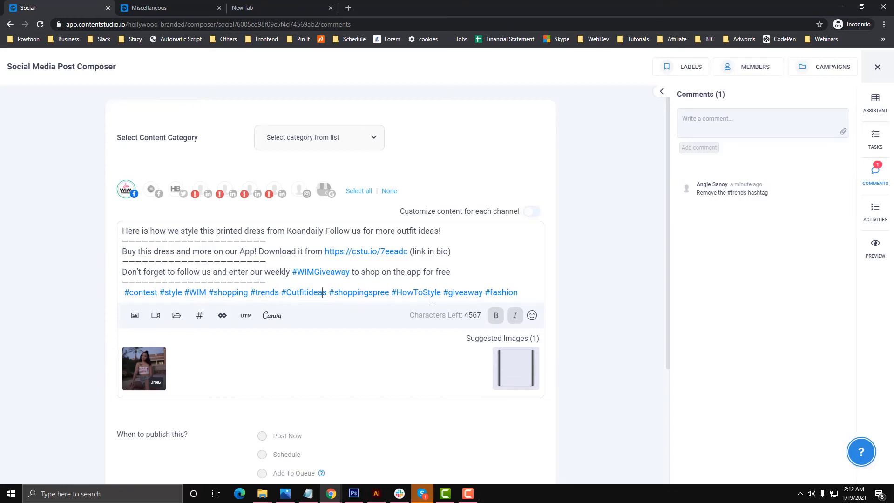
- Remove the #trends hashtag and the extra space it leaves from the post's caption
drag(281, 297, 256, 294)
key(BackSpace)
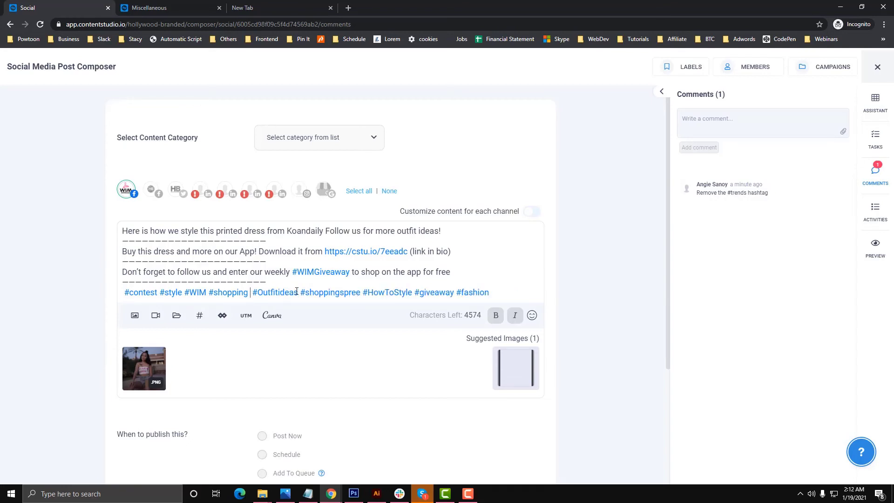
key(BackSpace)
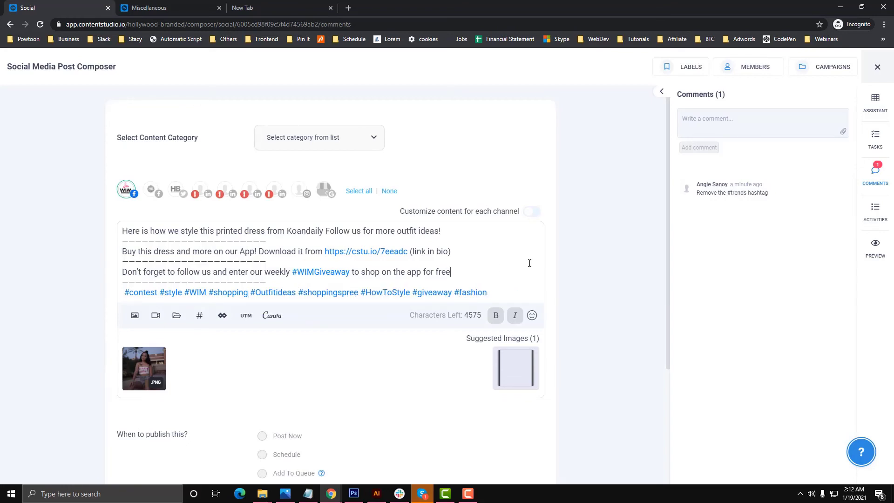
- Turn off the Needs Approval option and set the post's publishing choice to Schedule
scroll(563, 262, down, 3)
scroll(563, 262, up, 2)
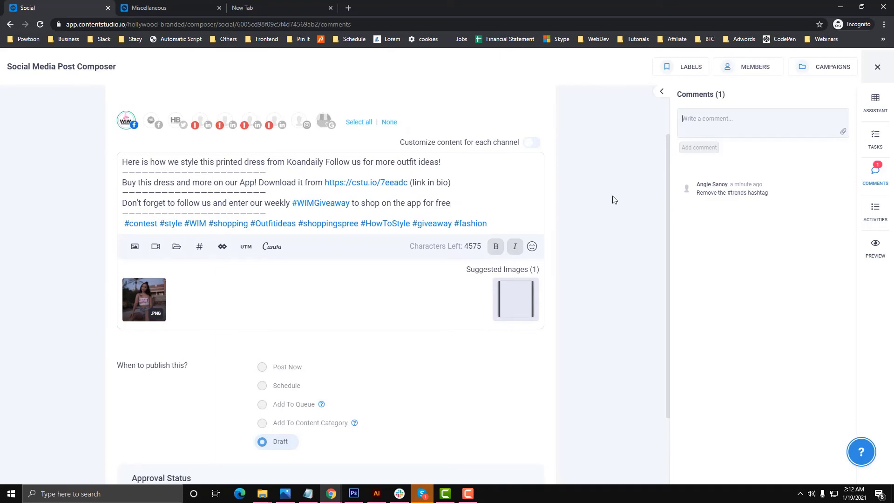
scroll(613, 199, down, 2)
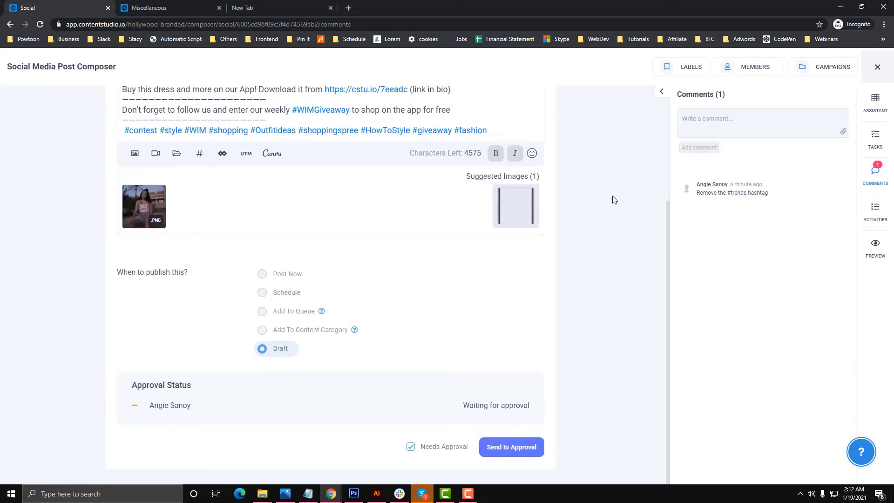
click(412, 447)
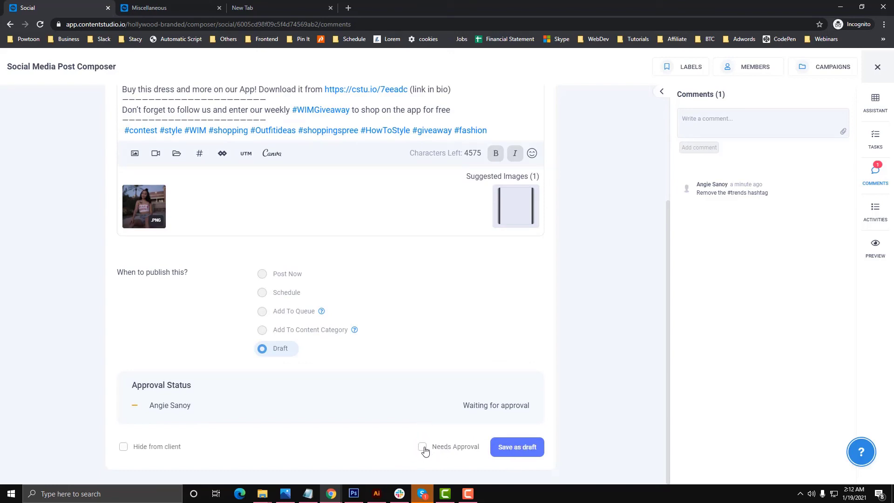
click(263, 293)
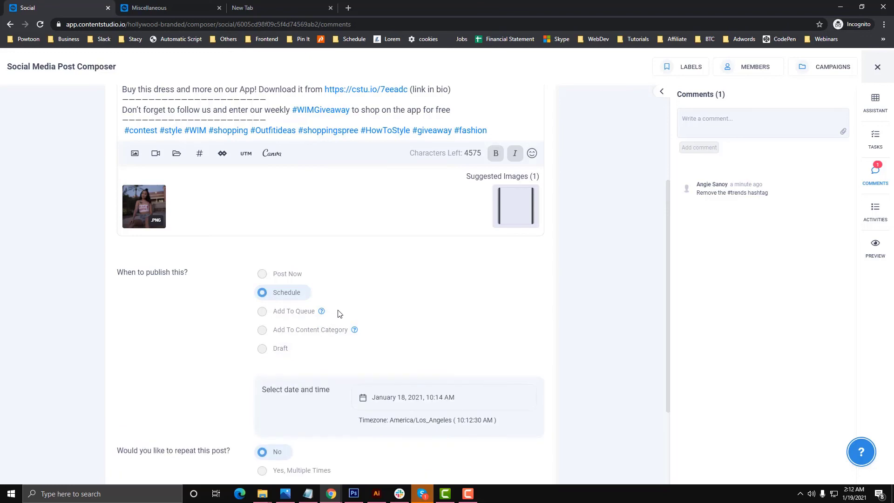
scroll(354, 314, down, 3)
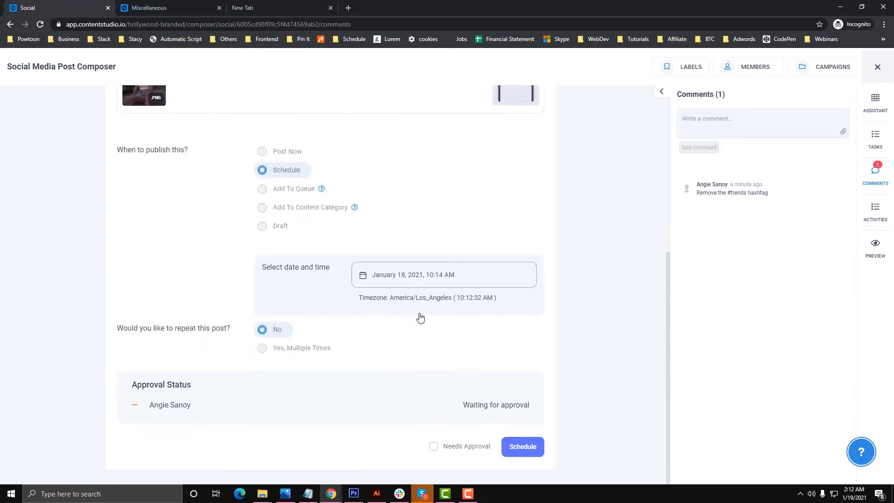
scroll(420, 317, up, 2)
scroll(420, 317, up, 2)
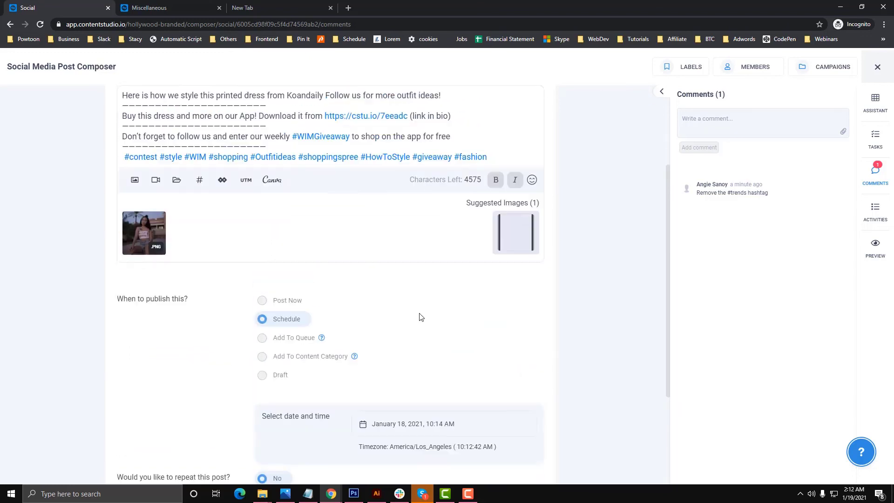